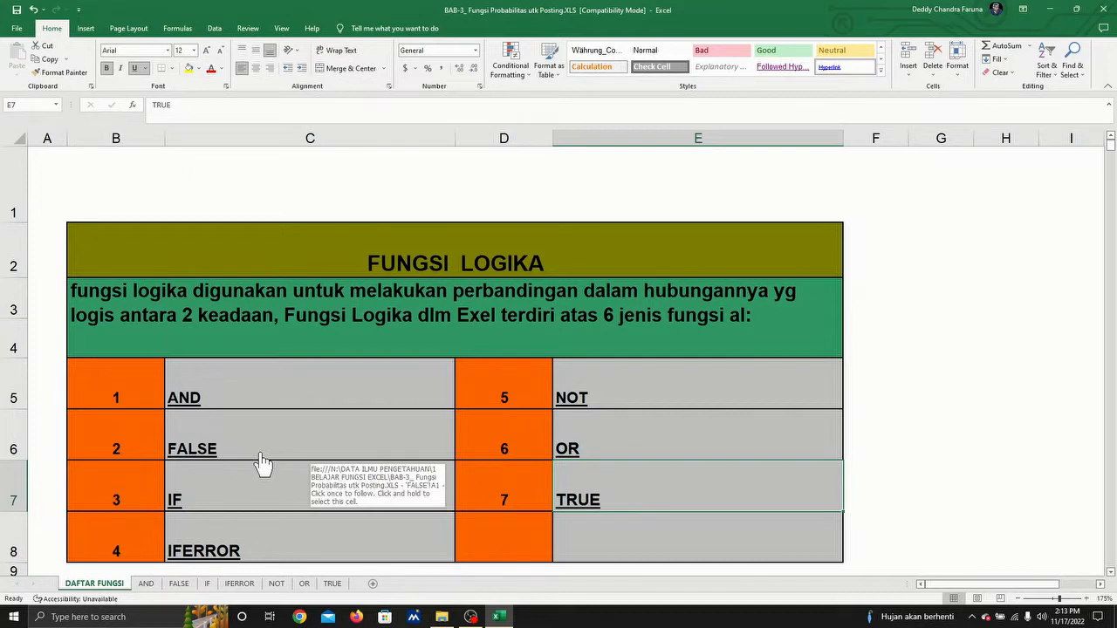
Step: Open the AND worksheet from the DAFTAR FUNGSI function list
{"action": "scroll", "coordinate": [262, 458], "scroll_direction": "down", "scroll_amount": 3}
{"action": "scroll", "coordinate": [262, 458], "scroll_direction": "up", "scroll_amount": 3}
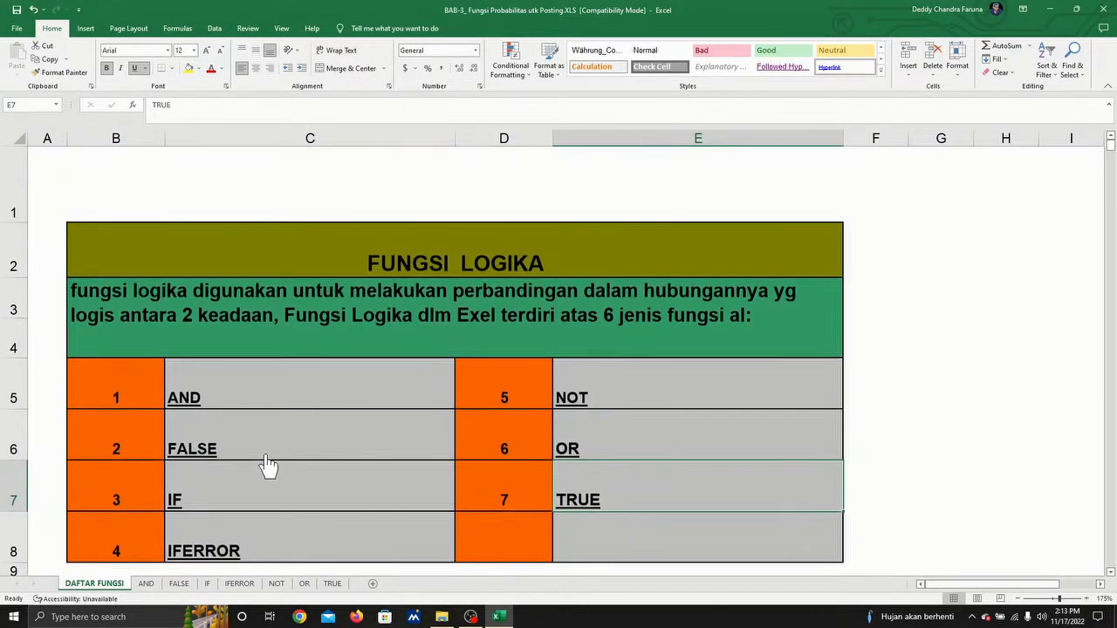
{"action": "left_click", "coordinate": [187, 400]}
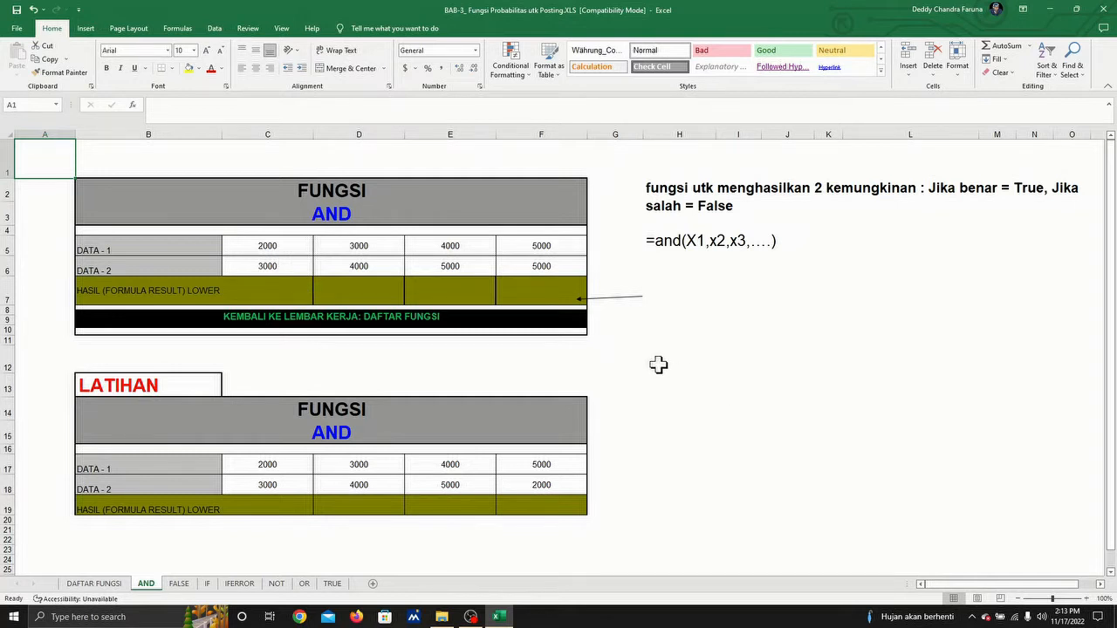
Step: Start an IF formula in C7 with the test AND(C5>2000,C6>3000)
{"action": "left_click", "coordinate": [256, 287]}
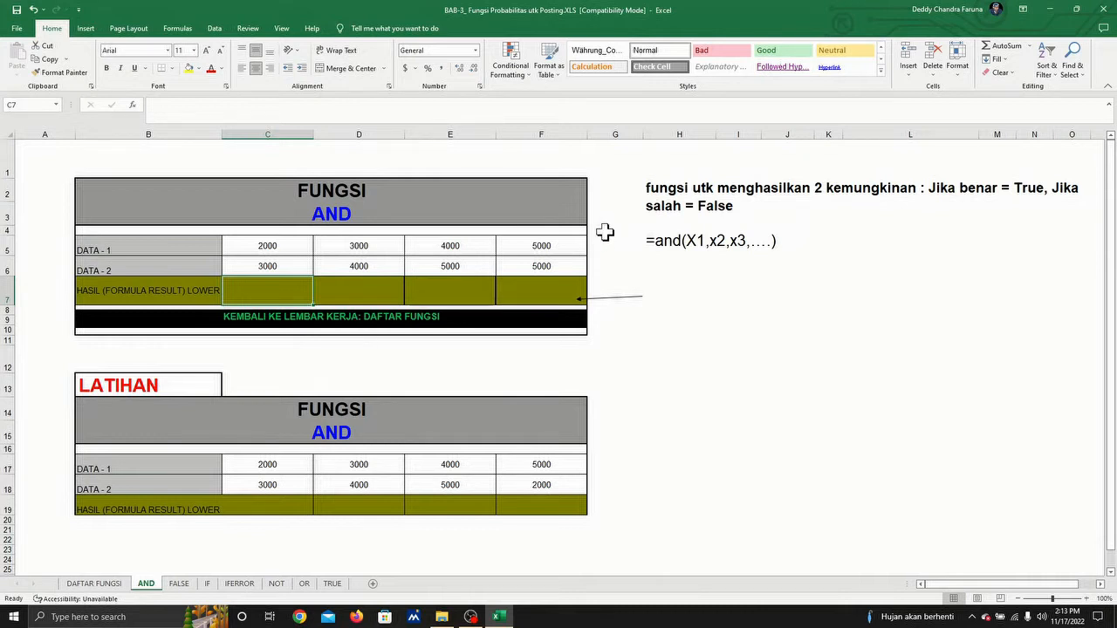
{"action": "type", "text": "=if("}
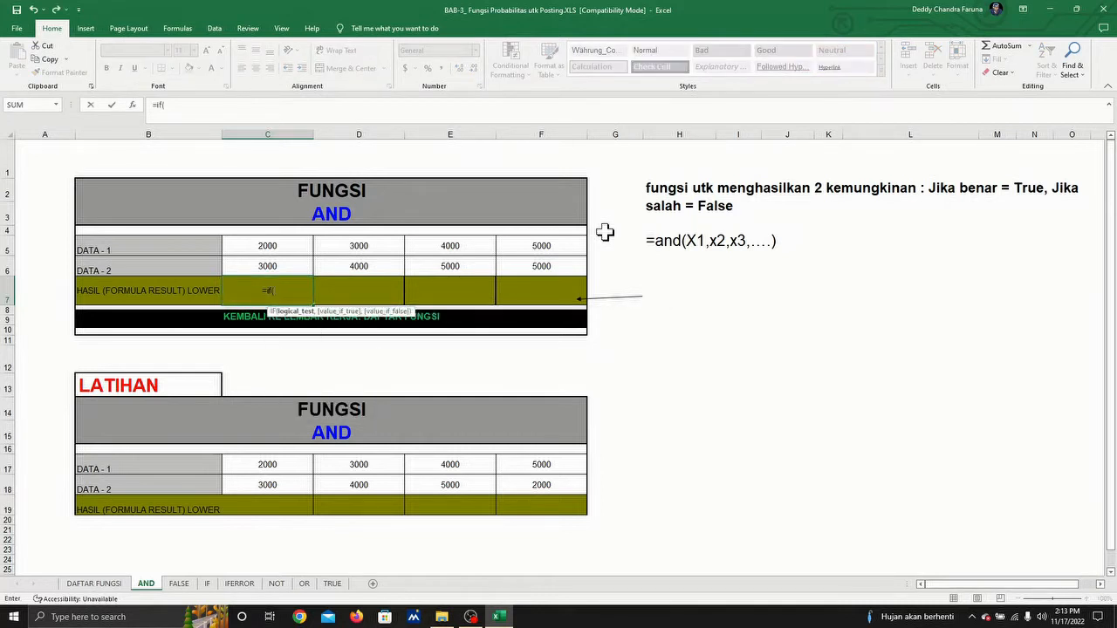
{"action": "type", "text": "and("}
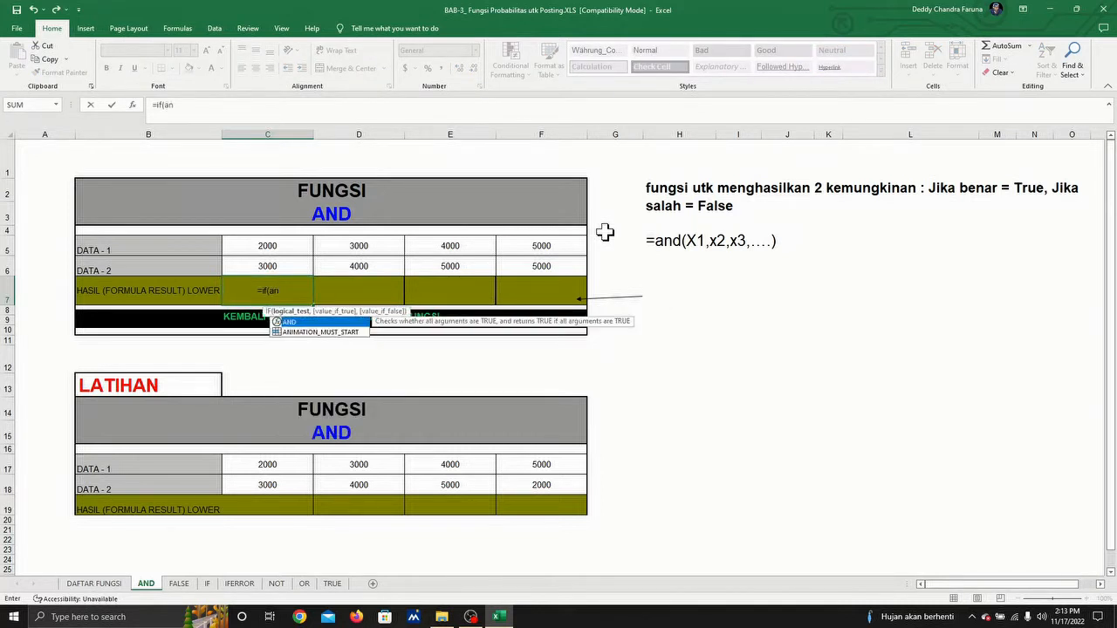
{"action": "left_click", "coordinate": [268, 248]}
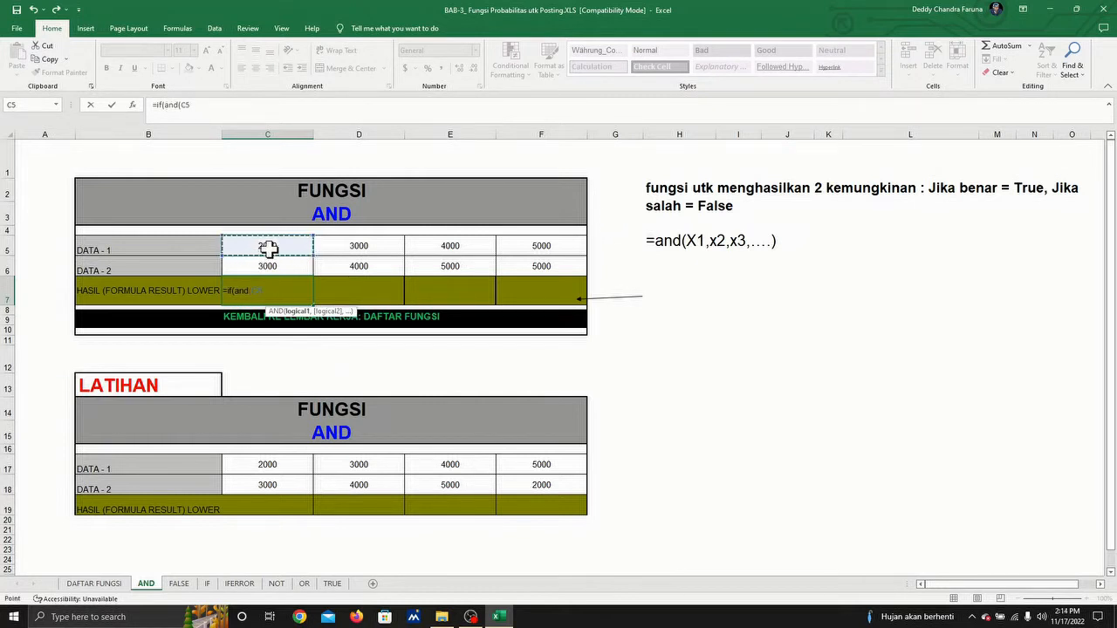
{"action": "type", "text": ">200"}
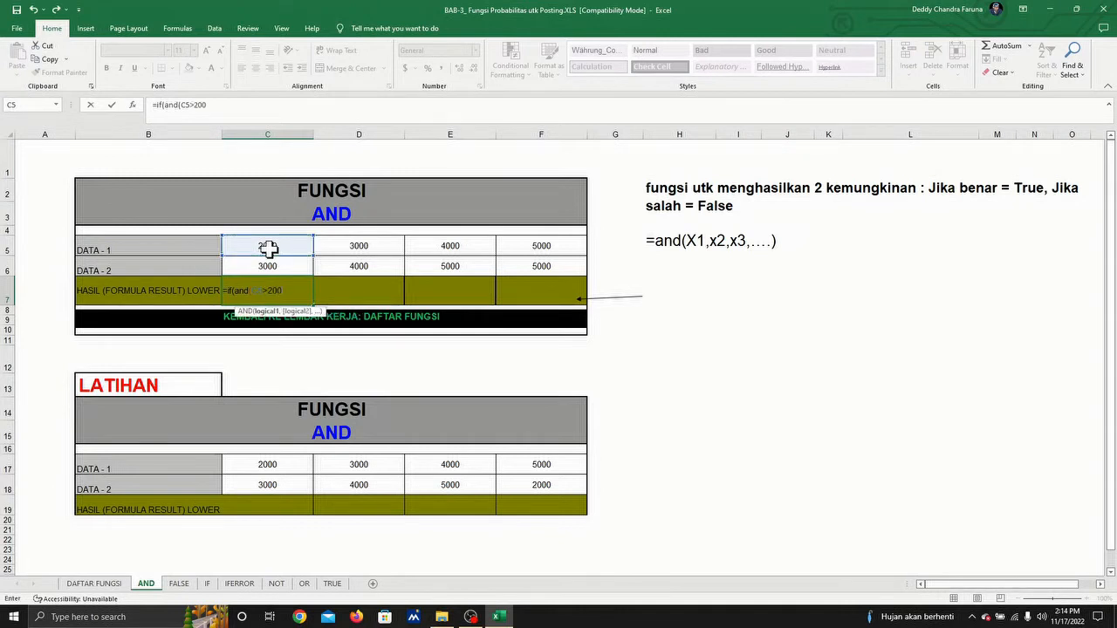
{"action": "type", "text": "0,"}
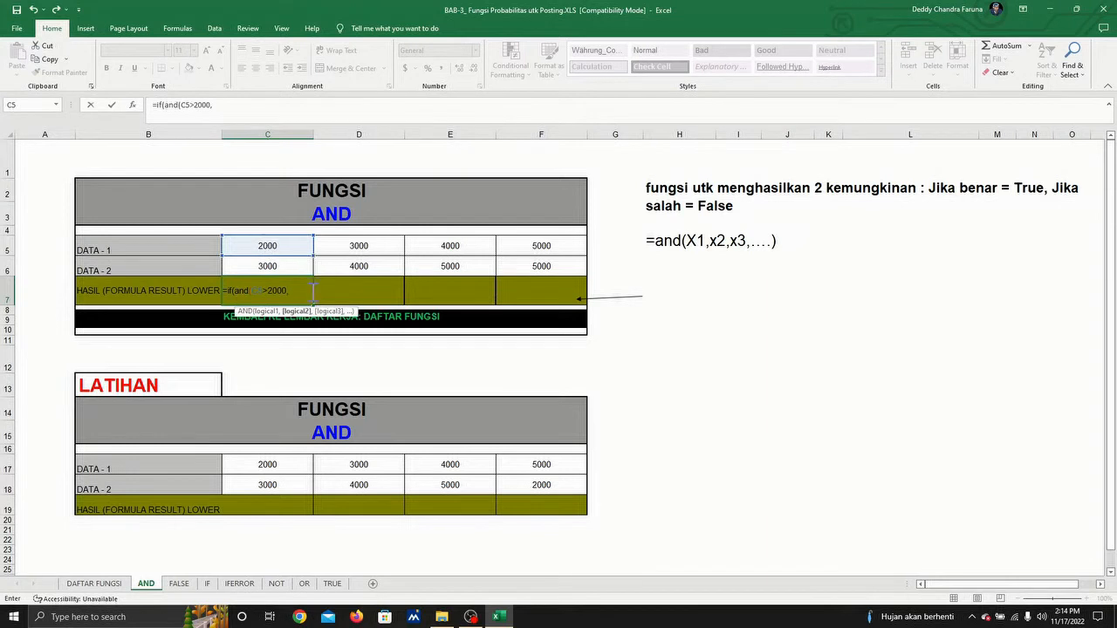
{"action": "left_click", "coordinate": [274, 267]}
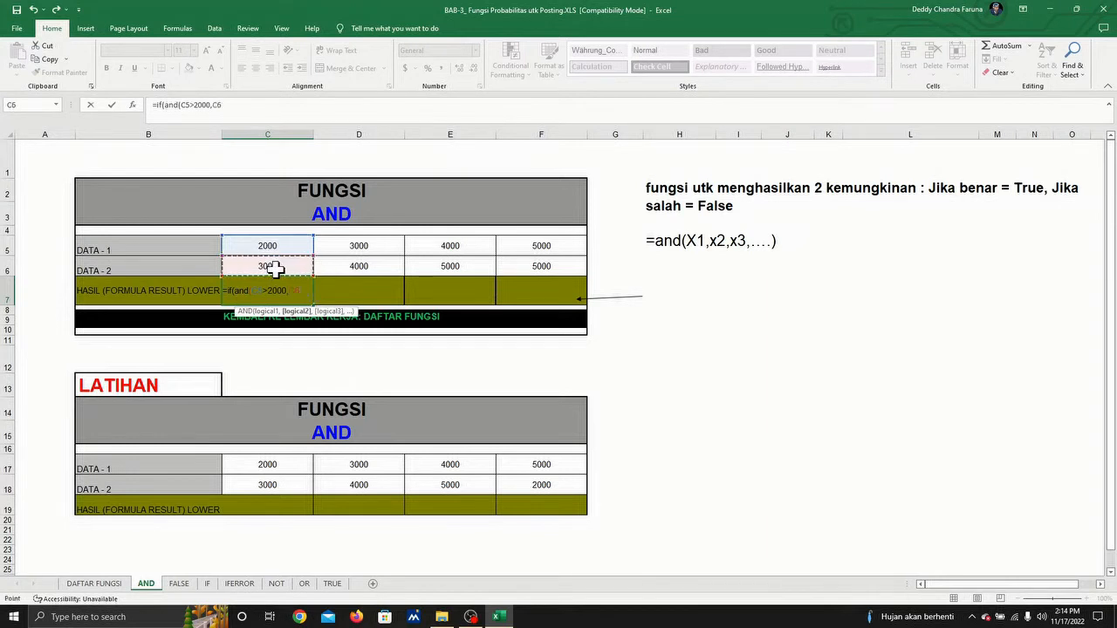
{"action": "type", "text": ">3000"}
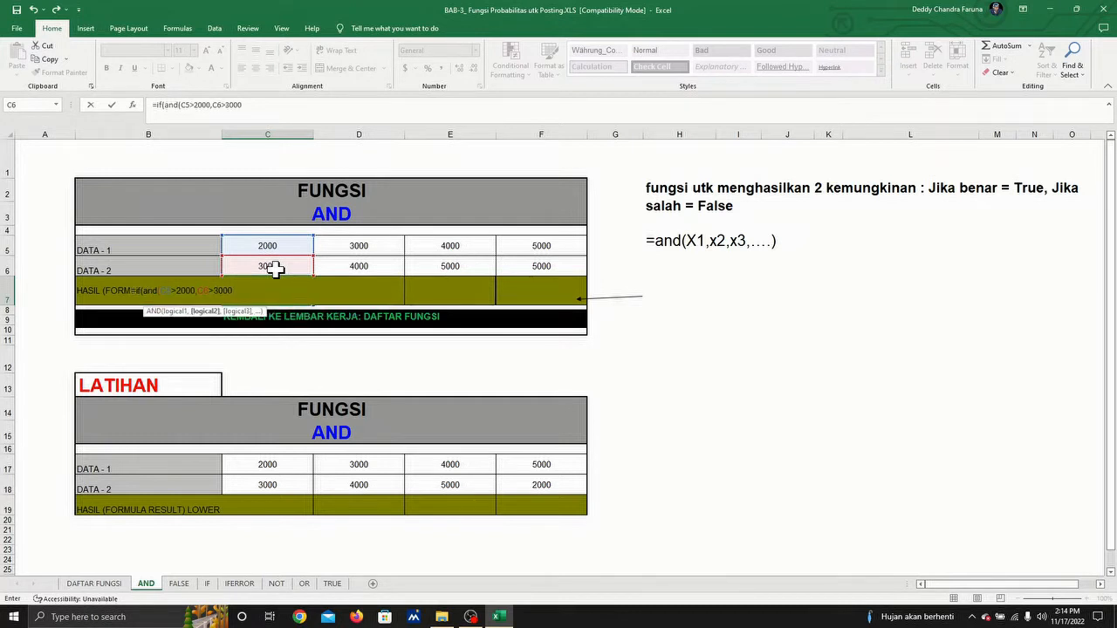
{"action": "type", "text": ")"}
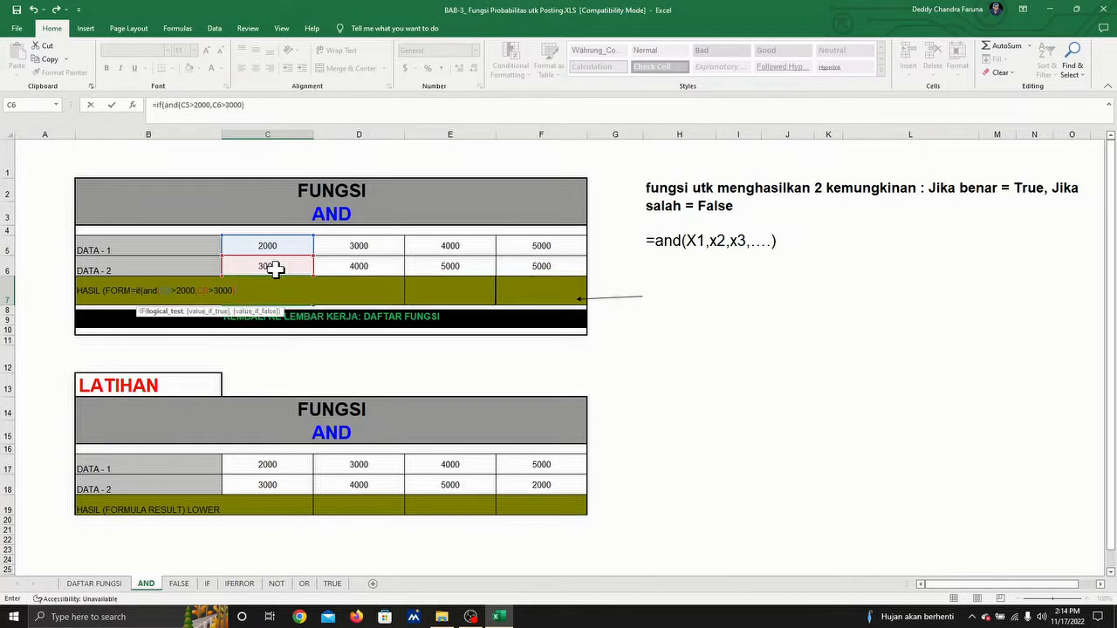
{"action": "type", "text": ",\""}
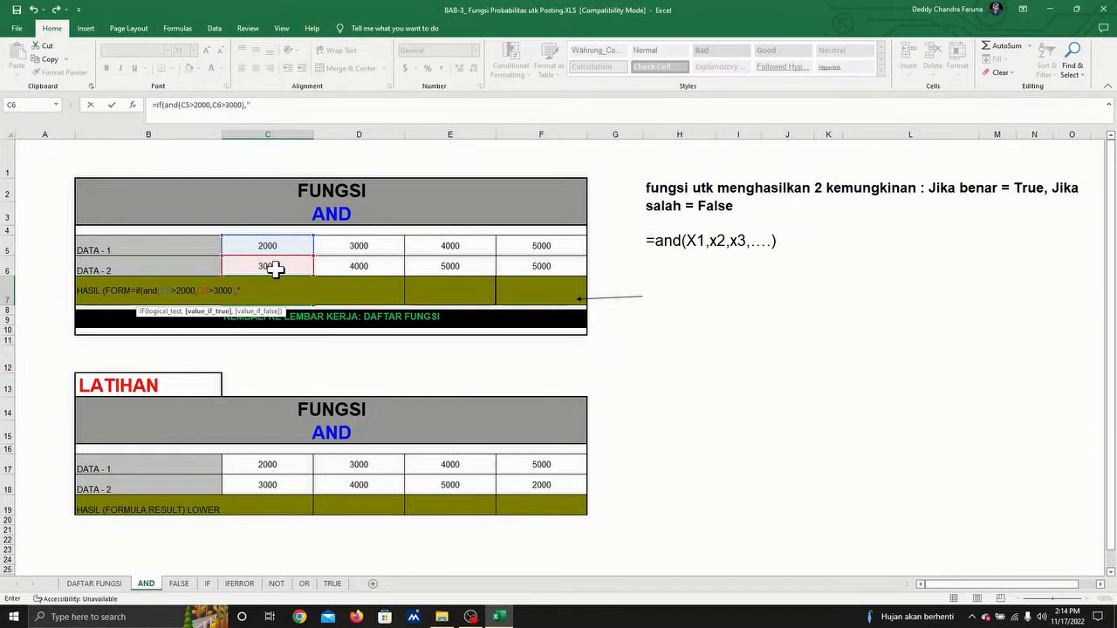
{"action": "type", "text": "Oke\","}
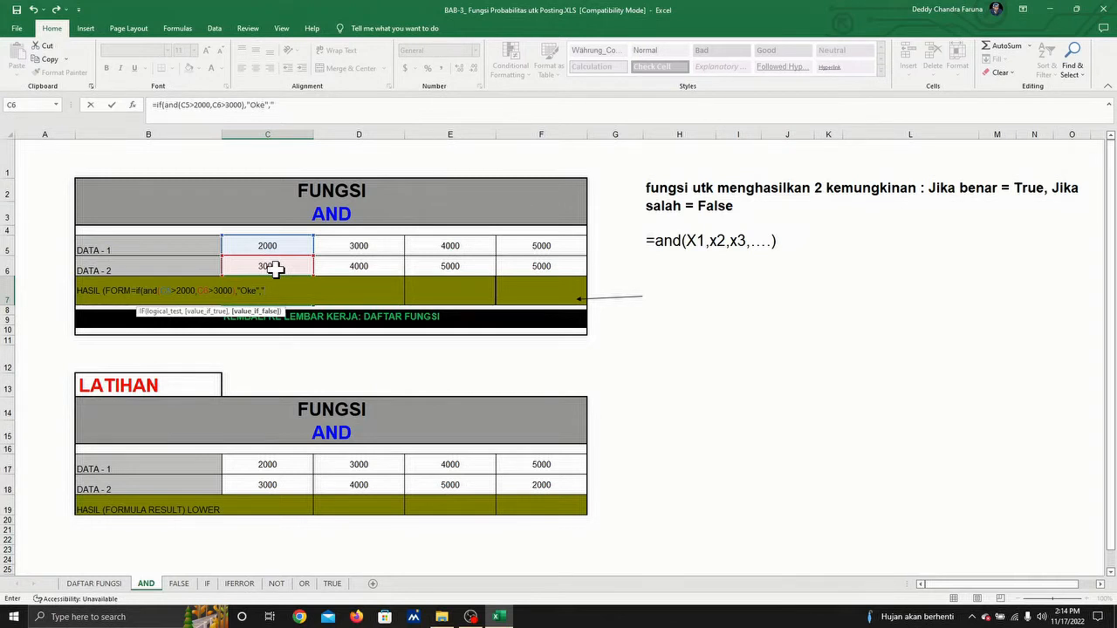
Step: Complete the C7 formula with "Oke" as the true result and "Nggak jadi Oke" as the false result
{"action": "type", "text": "Nggak jadi Oke"}
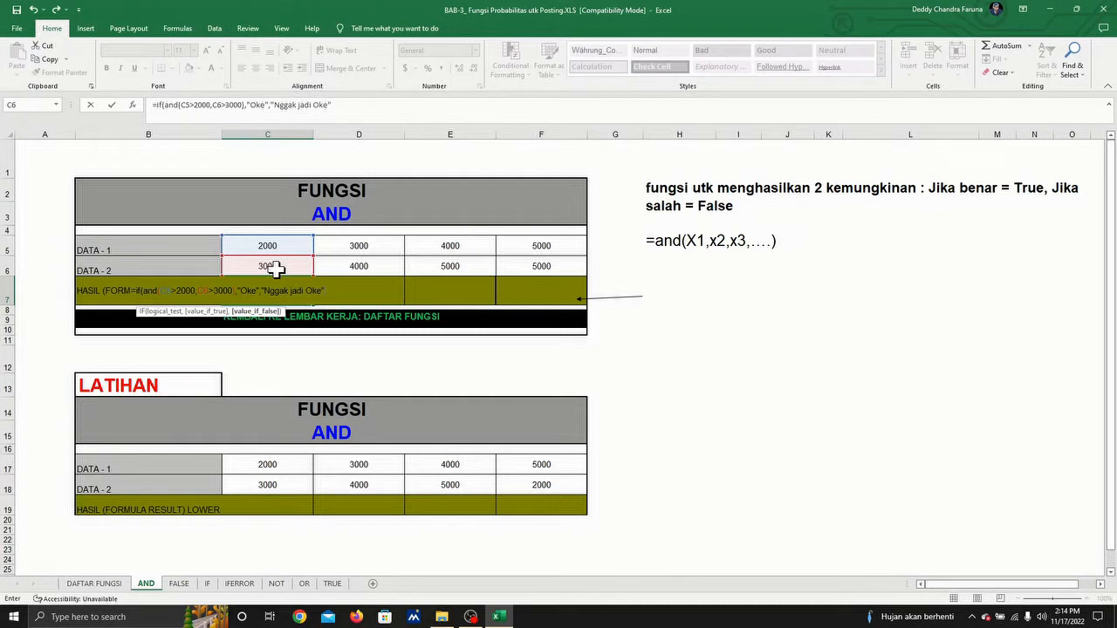
{"action": "type", "text": "\")"}
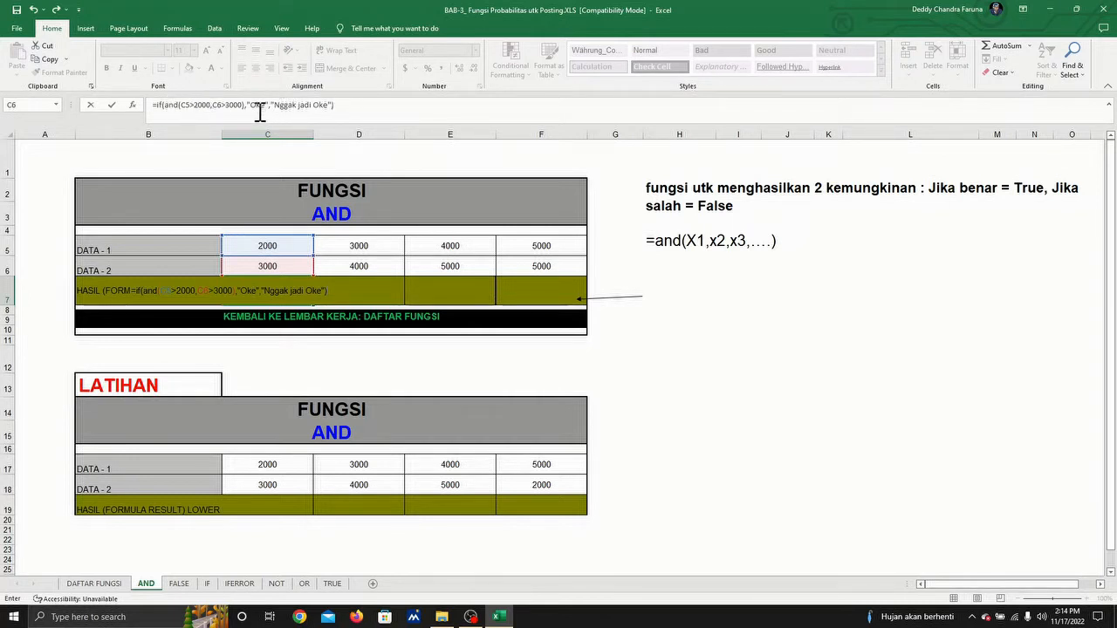
{"action": "key", "text": "Return"}
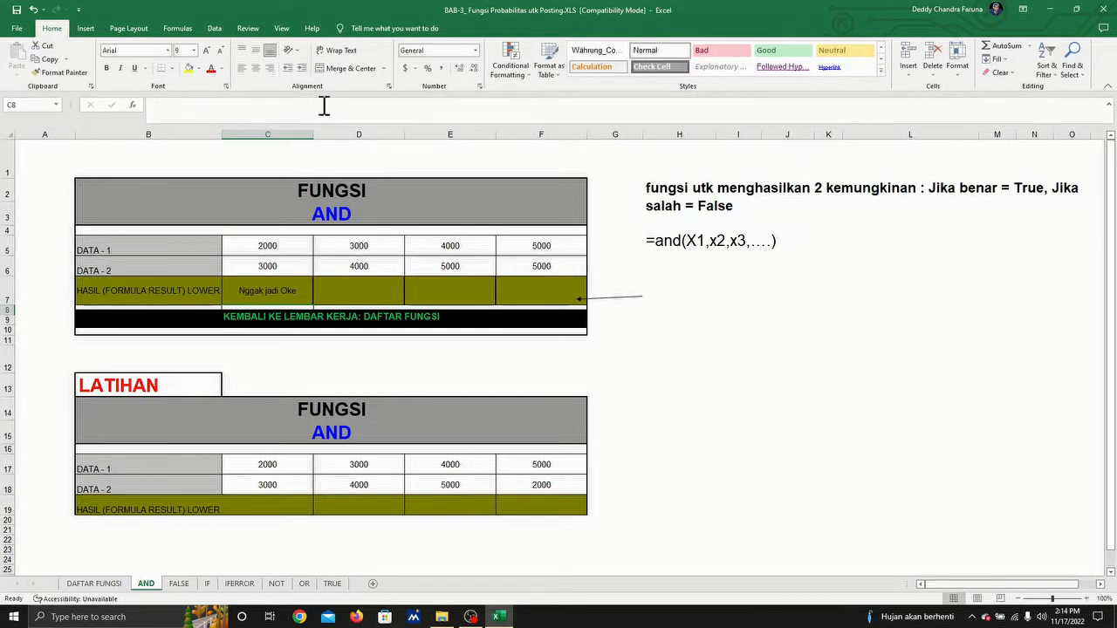
Step: Fill the C7 formula across the result row through F7
{"action": "left_click", "coordinate": [260, 288]}
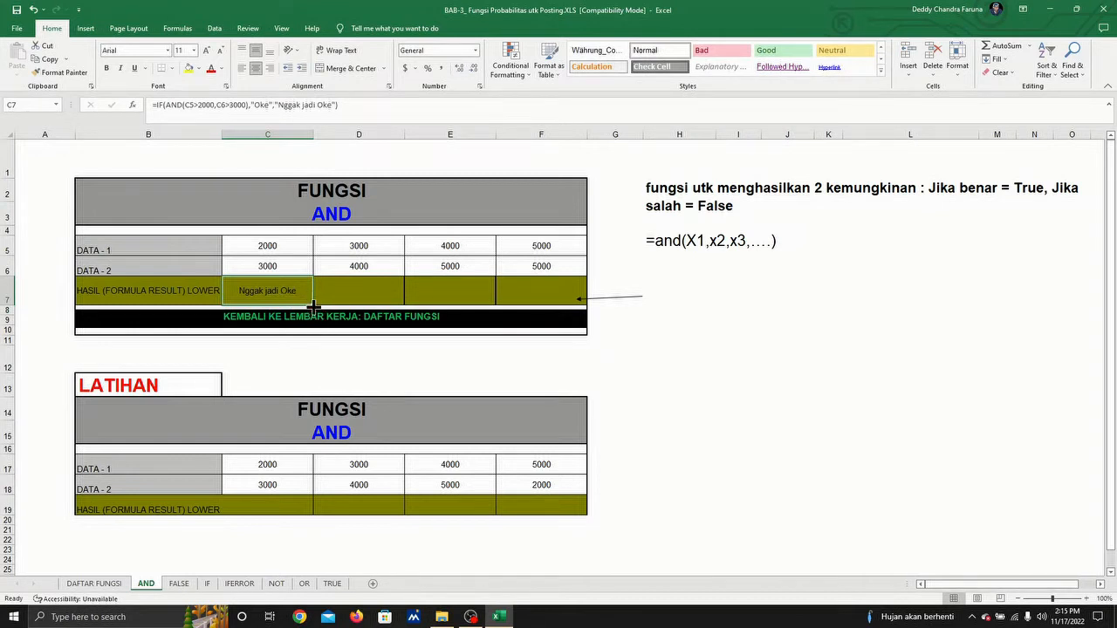
{"action": "left_click_drag", "start_coordinate": [314, 303], "coordinate": [587, 298]}
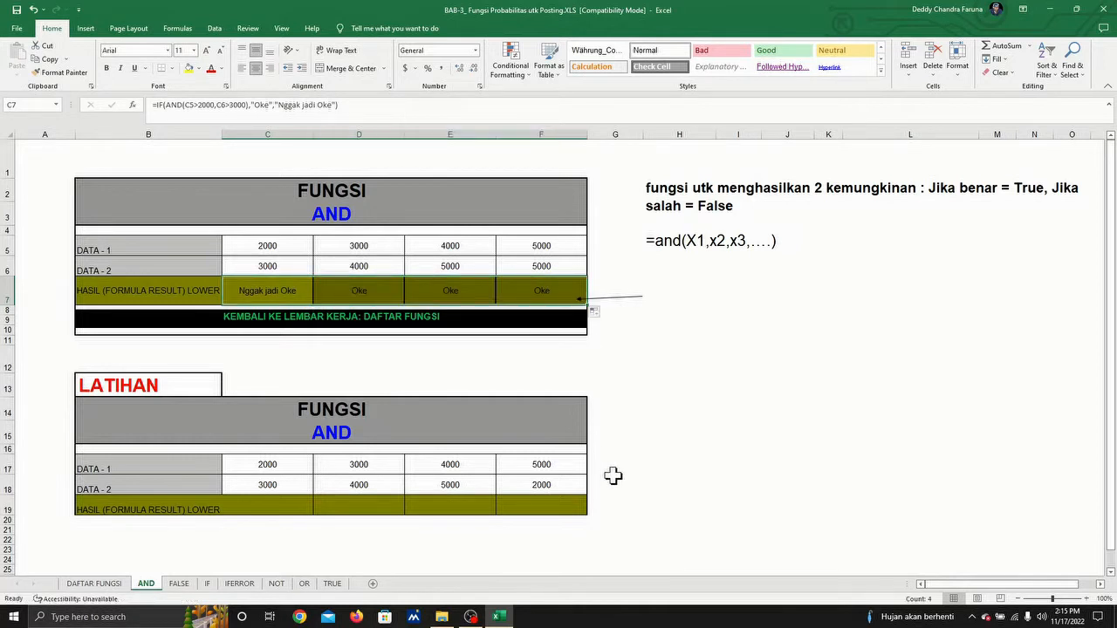
Step: Examine the copied formulas in the result row and compare them with the DATA-1 values above
{"action": "left_click", "coordinate": [358, 287]}
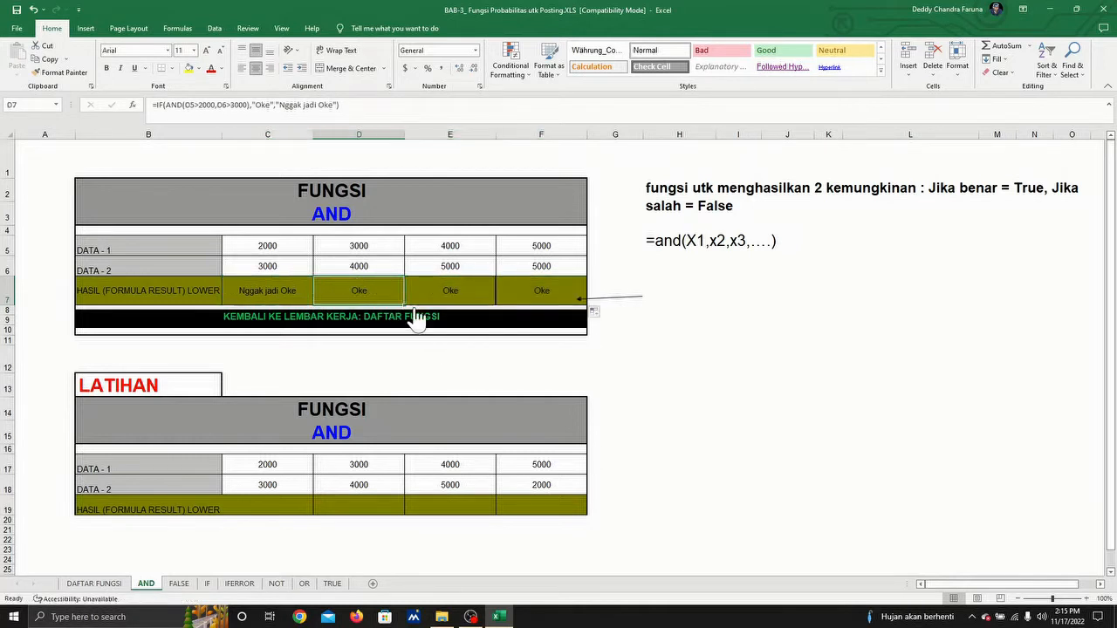
{"action": "left_click", "coordinate": [269, 288]}
{"action": "left_click", "coordinate": [359, 289]}
{"action": "left_click", "coordinate": [361, 246]}
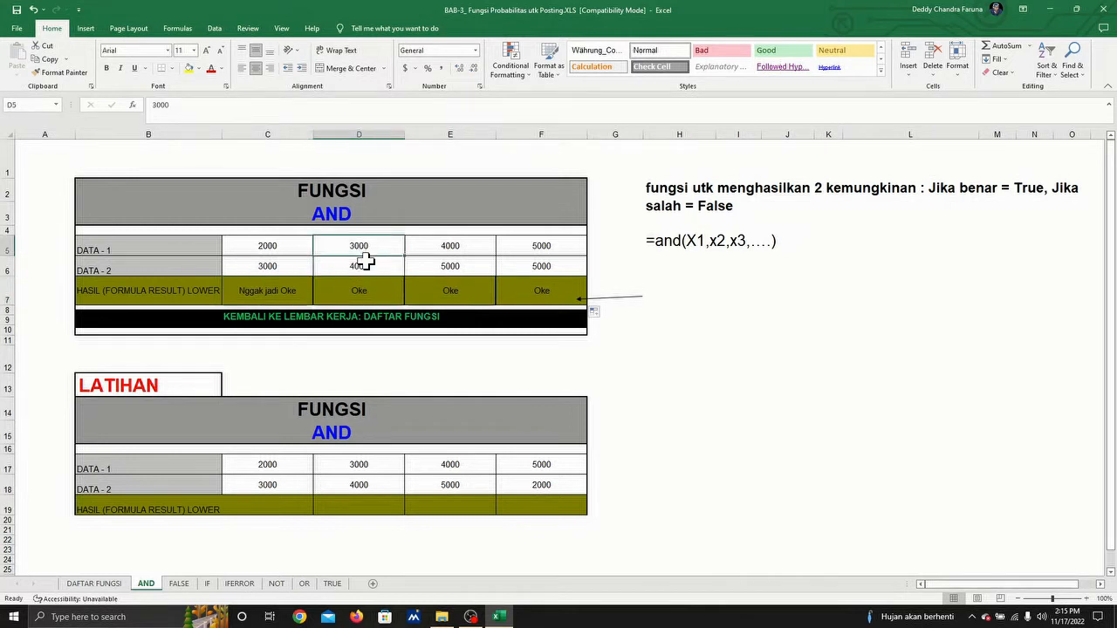
{"action": "left_click", "coordinate": [356, 291]}
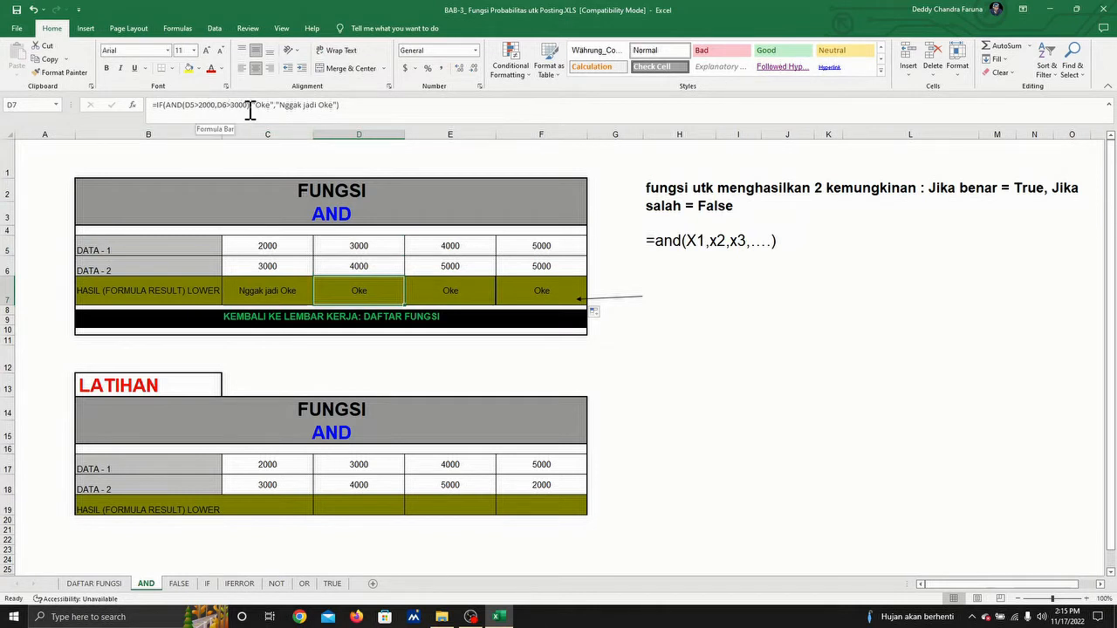
{"action": "left_click", "coordinate": [364, 247]}
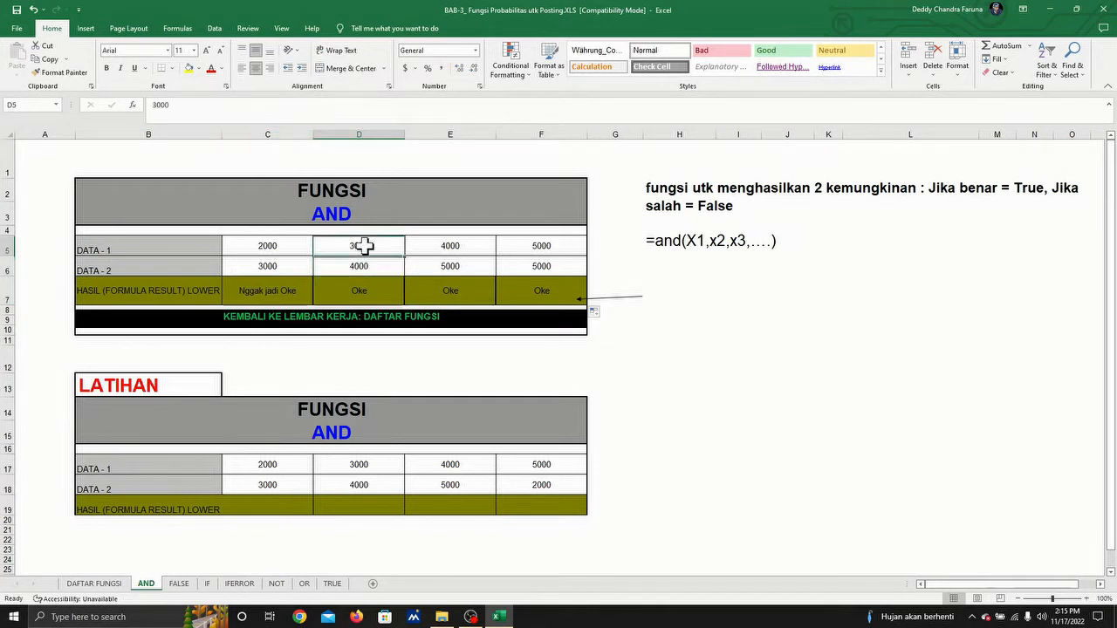
{"action": "left_click", "coordinate": [462, 247]}
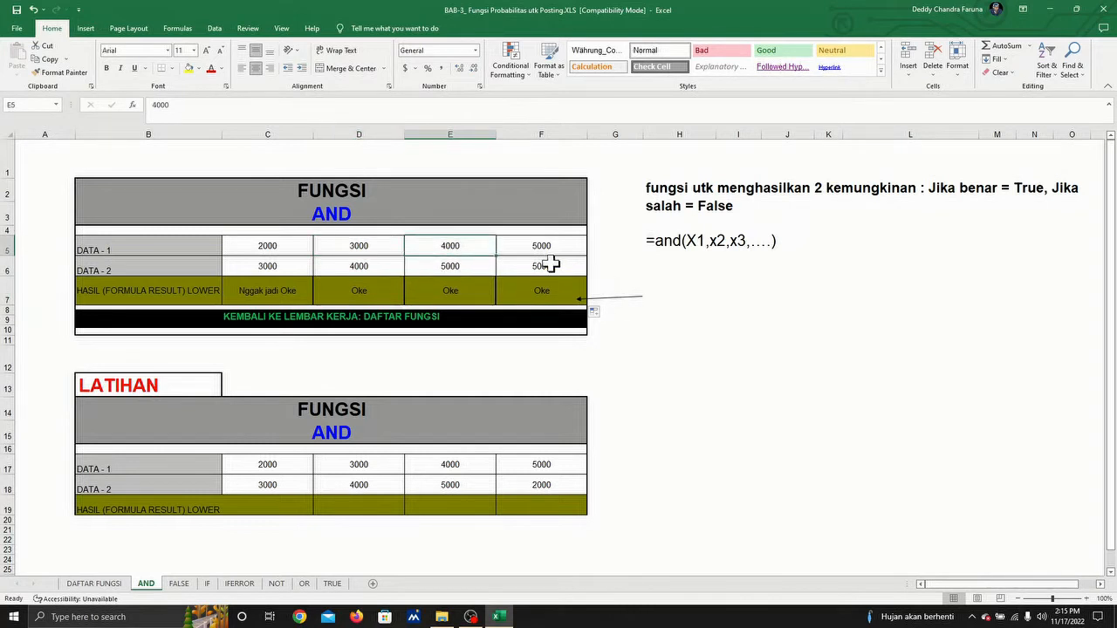
{"action": "left_click", "coordinate": [553, 247]}
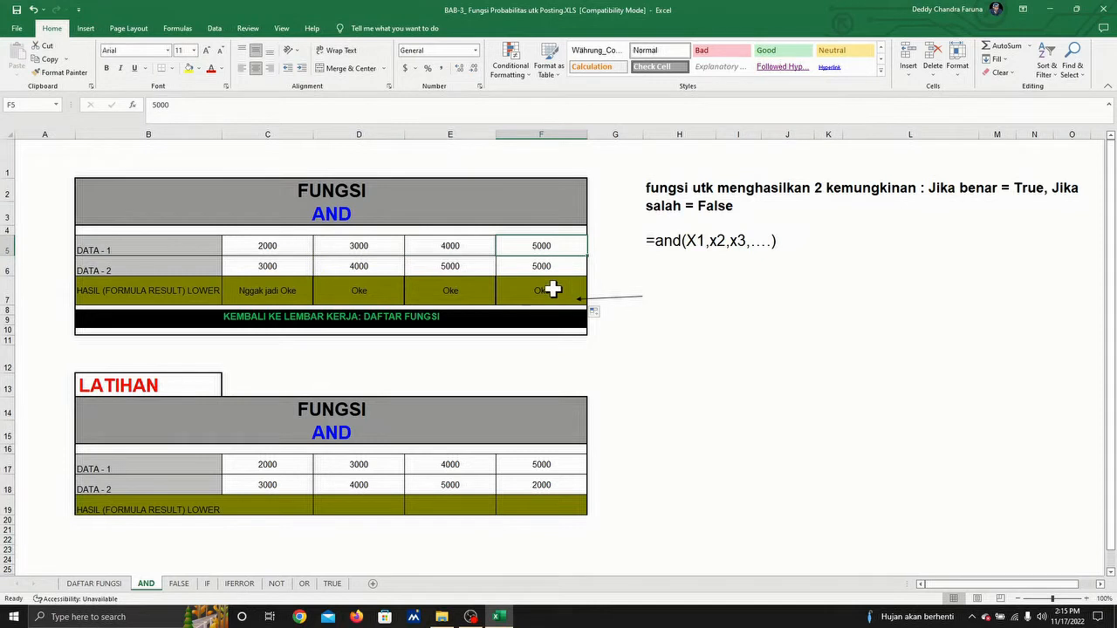
{"action": "left_click", "coordinate": [535, 288]}
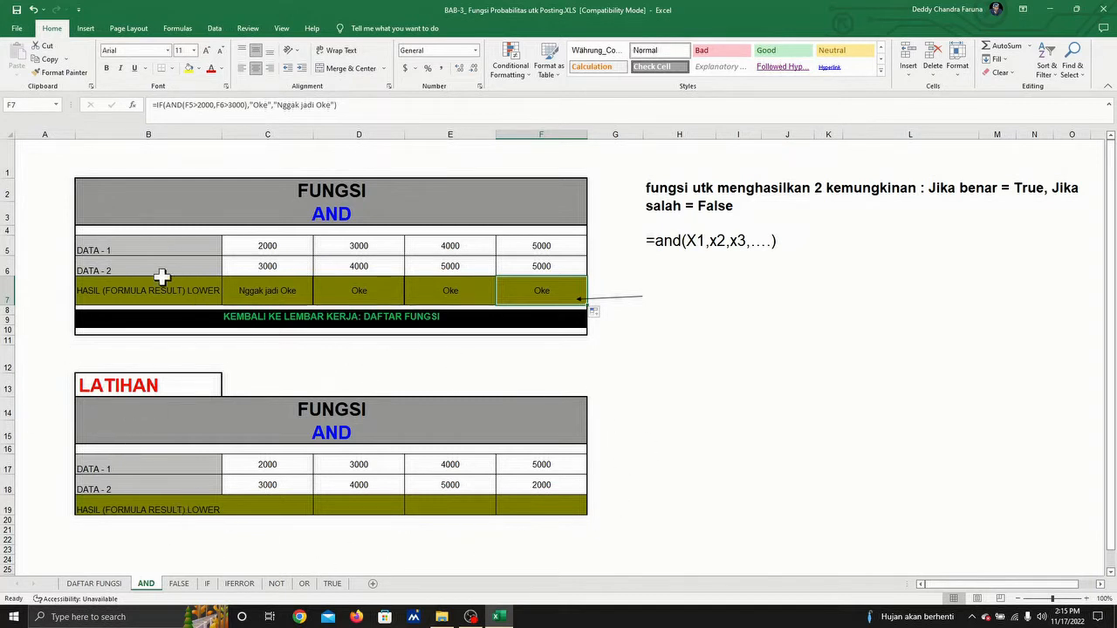
Step: Copy the full formula from C7 and paste it into H7 as plain text with a leading apostrophe
{"action": "left_click", "coordinate": [269, 291]}
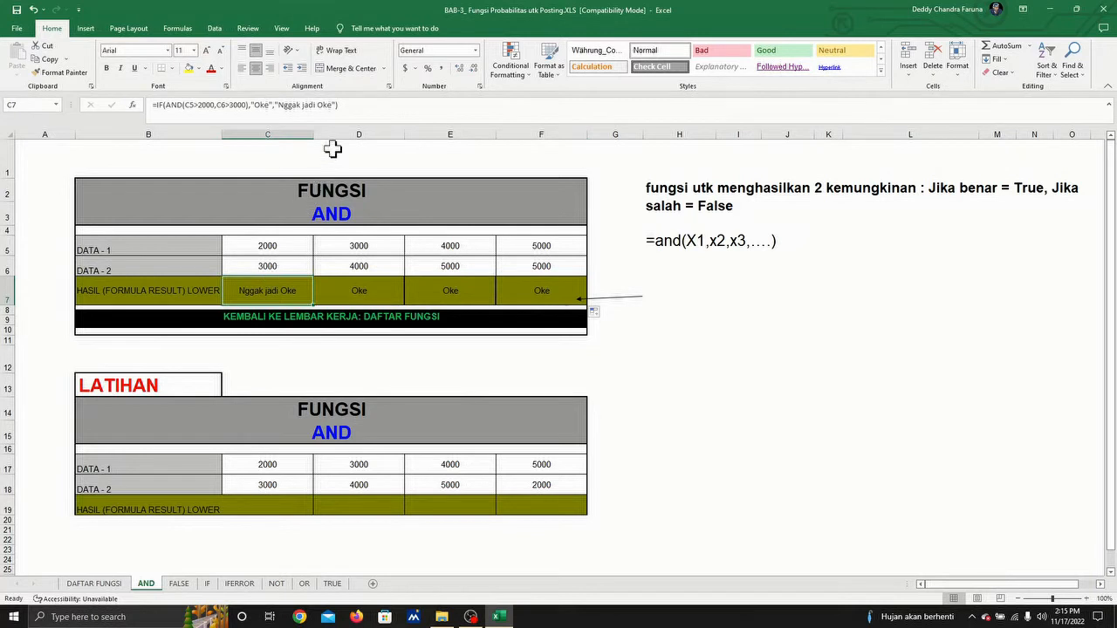
{"action": "left_click_drag", "start_coordinate": [362, 104], "coordinate": [87, 107]}
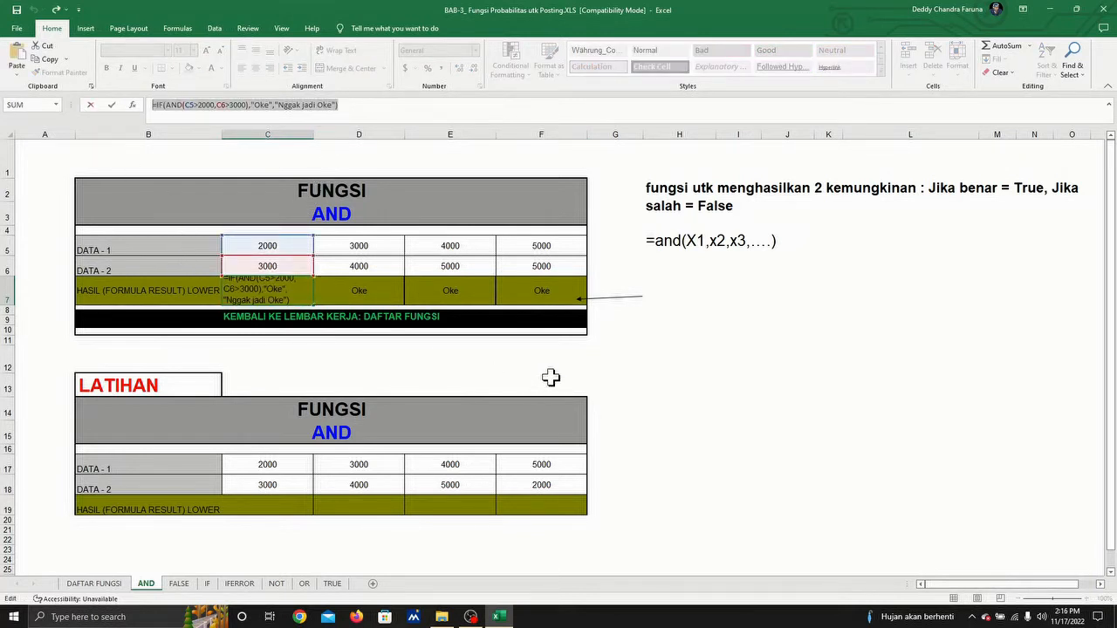
{"action": "type", "text": "="}
{"action": "left_click", "coordinate": [672, 320]}
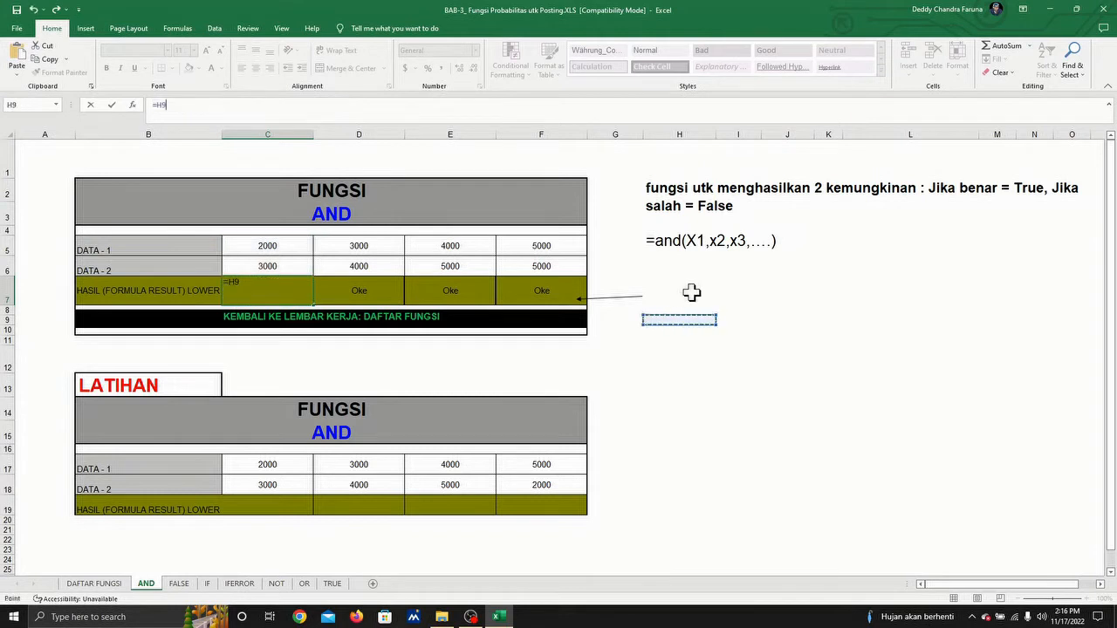
{"action": "key", "text": "Return"}
{"action": "left_click", "coordinate": [690, 294]}
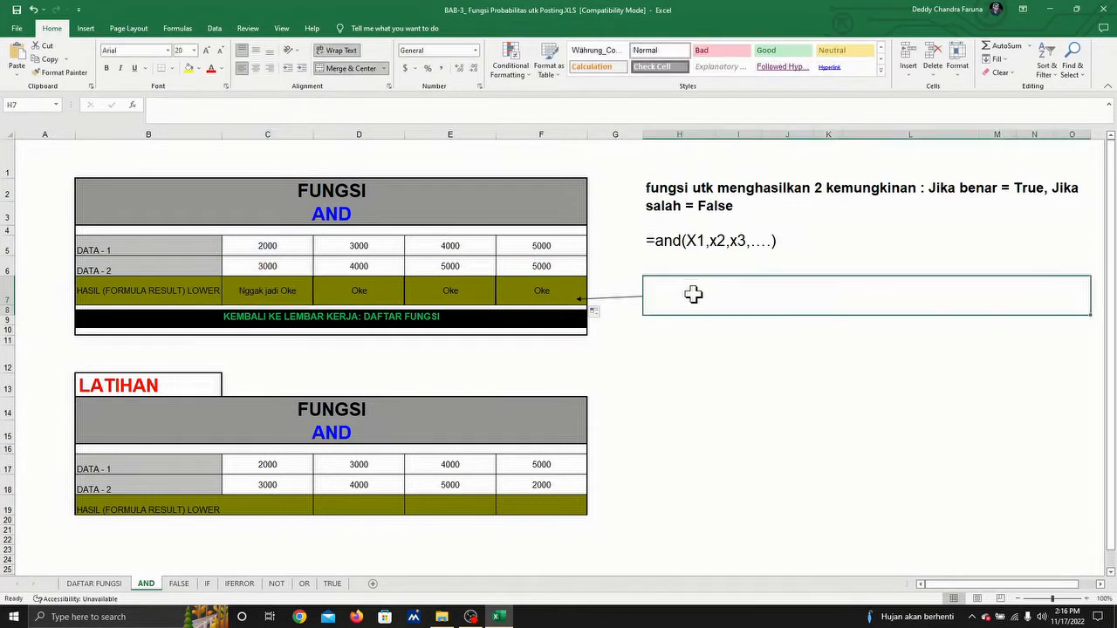
{"action": "left_click", "coordinate": [184, 113]}
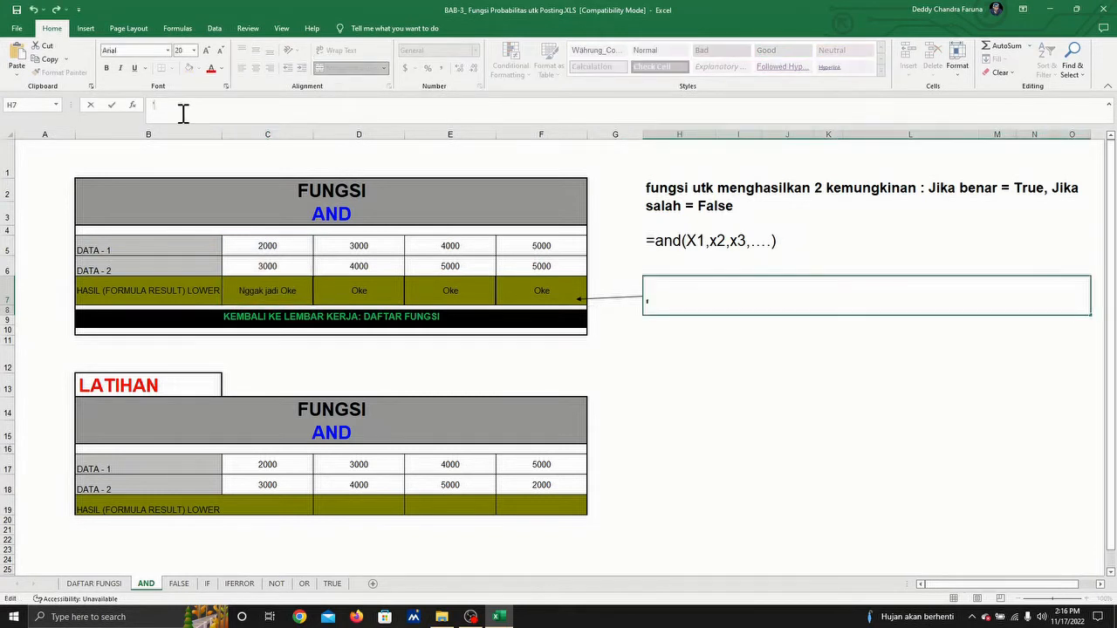
{"action": "type", "text": "'"}
{"action": "key", "text": "ctrl+v"}
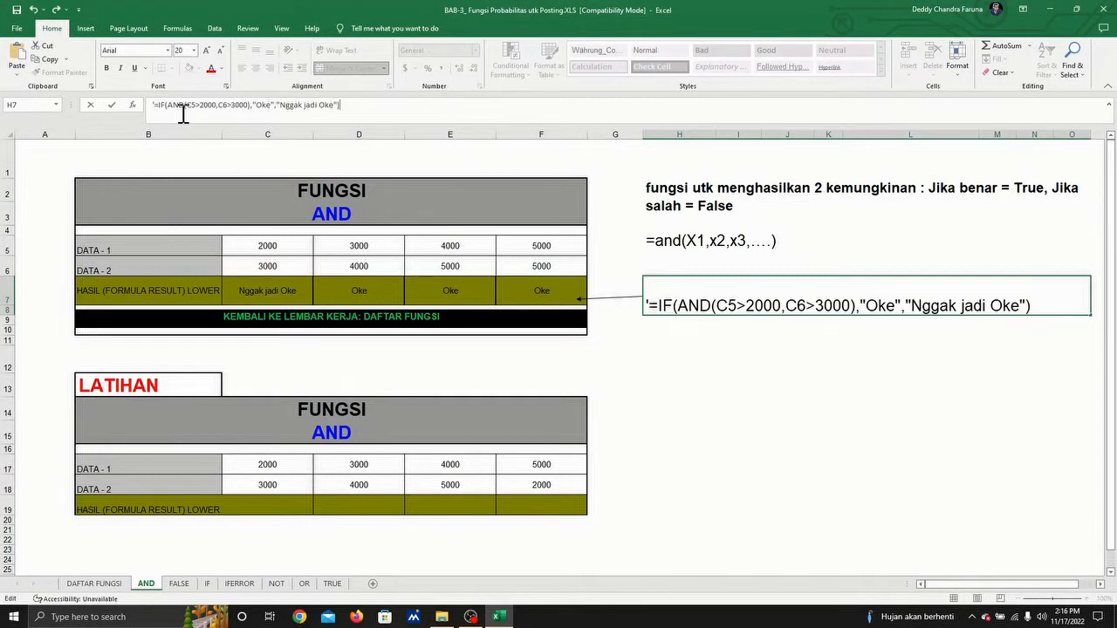
{"action": "key", "text": "Return"}
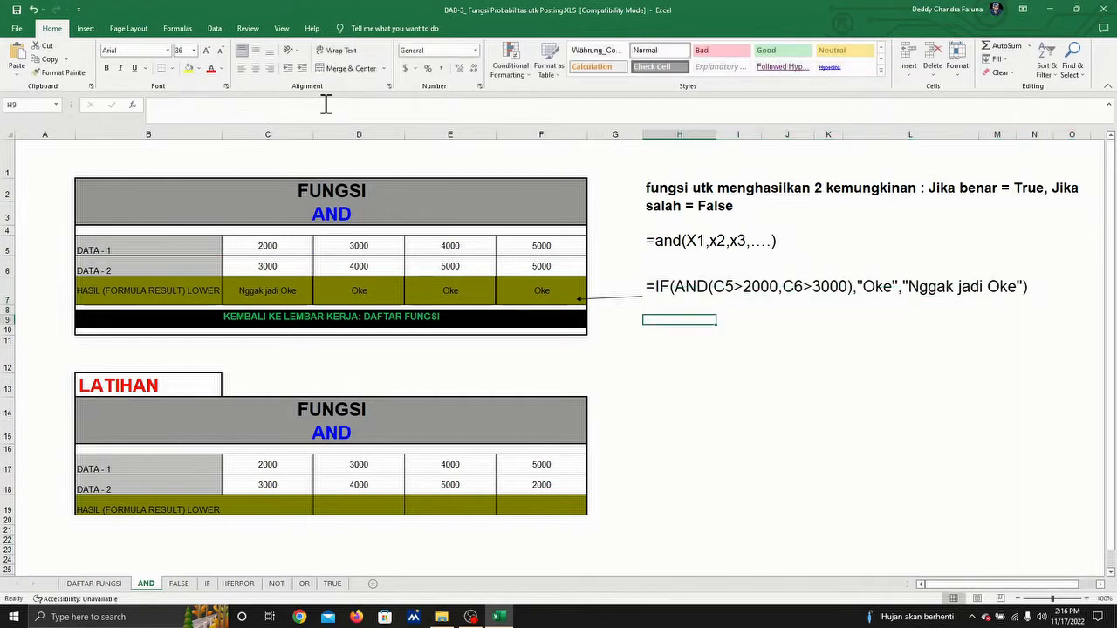
Step: Extend the arrow beside the formula note so that its tip points at the result in C7
{"action": "left_click", "coordinate": [618, 297]}
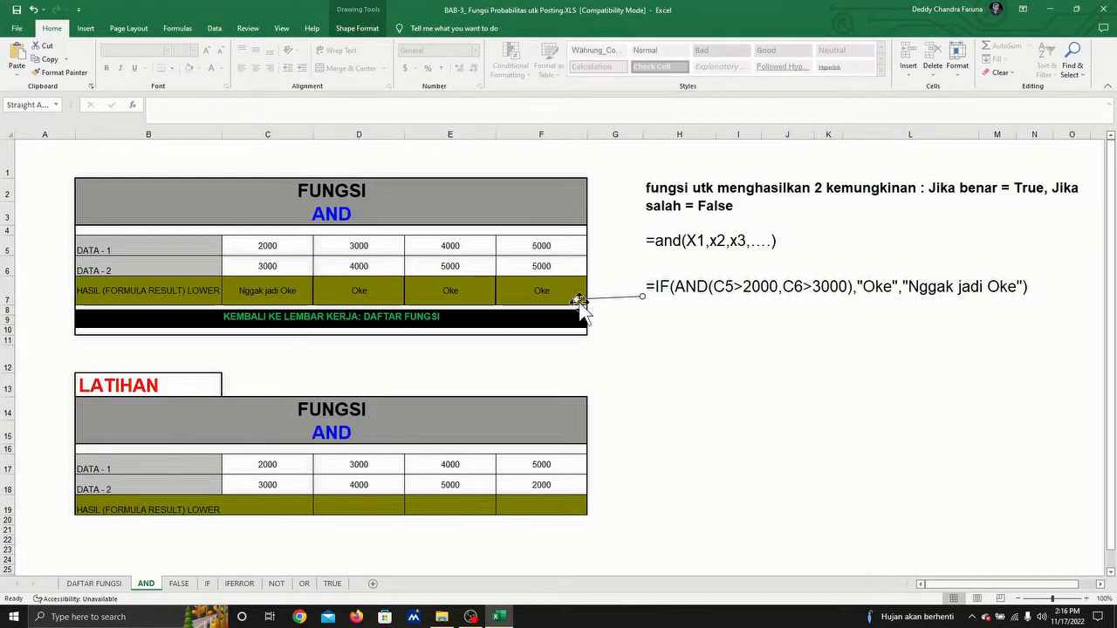
{"action": "left_click_drag", "start_coordinate": [580, 298], "coordinate": [293, 299]}
{"action": "left_click", "coordinate": [689, 319]}
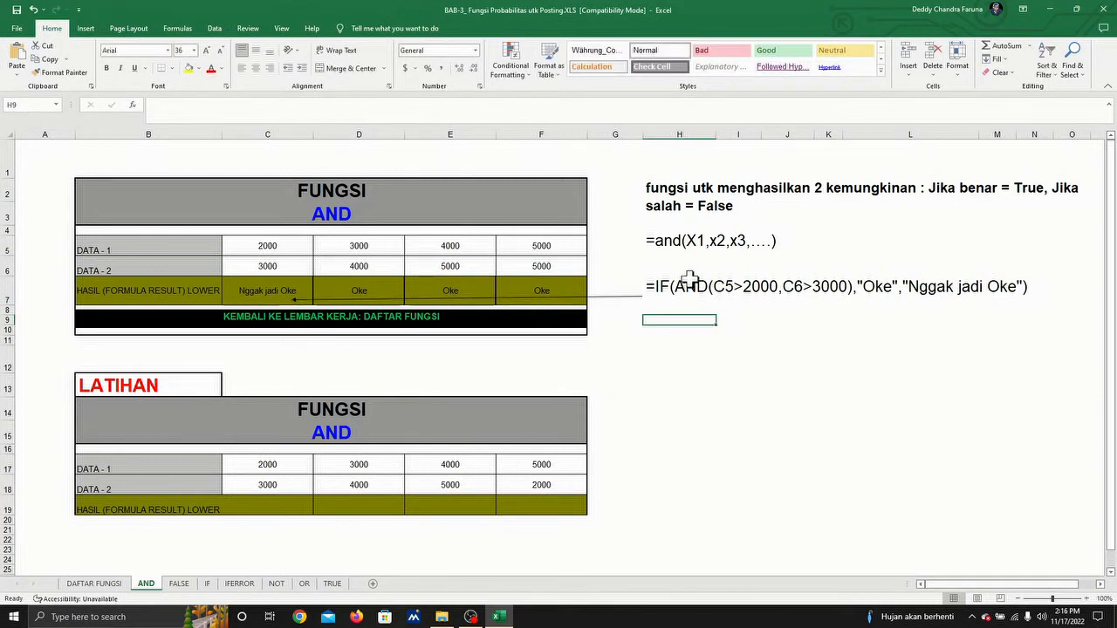
Step: Return to the DAFTAR FUNGSI list, open the FALSE worksheet from it and show the formula in C6
{"action": "left_click", "coordinate": [265, 505]}
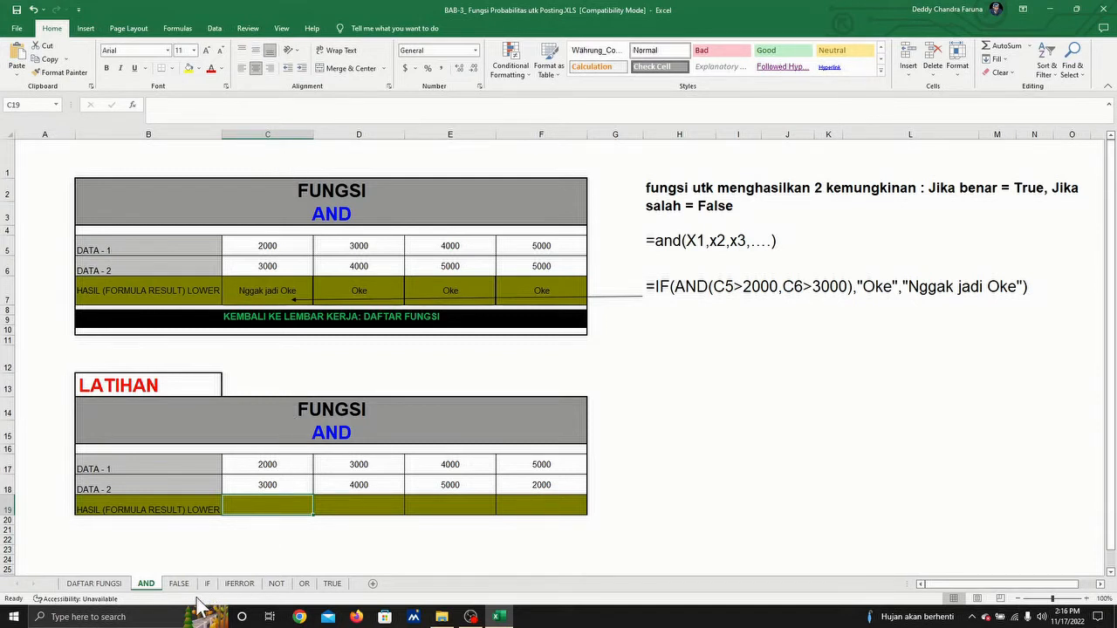
{"action": "left_click", "coordinate": [354, 314]}
{"action": "scroll", "coordinate": [357, 314], "scroll_direction": "down", "scroll_amount": 1}
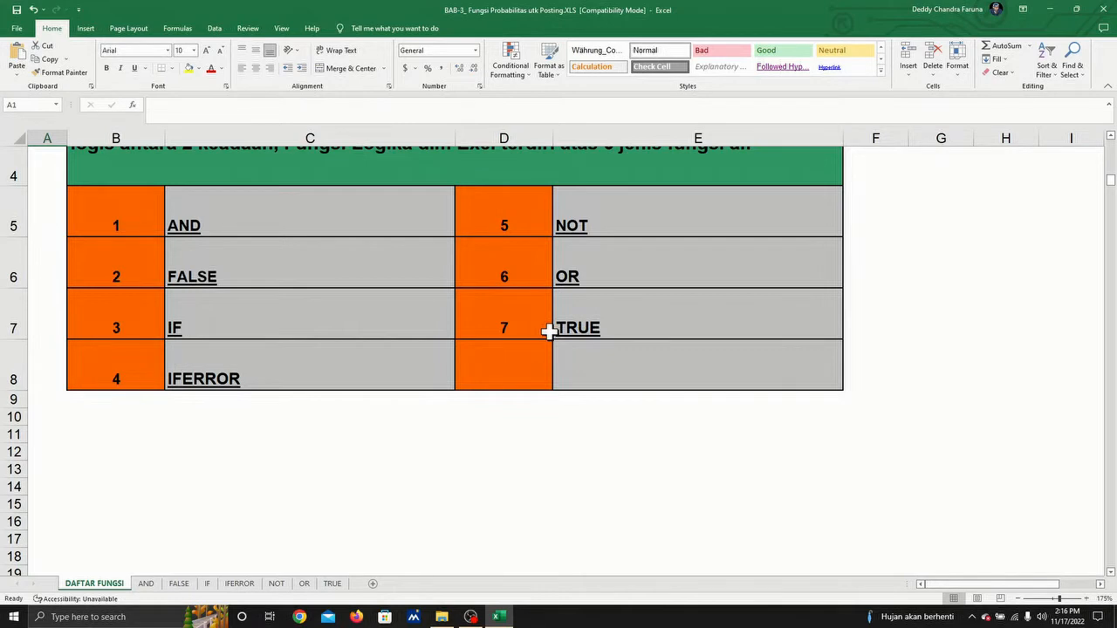
{"action": "left_click", "coordinate": [193, 277]}
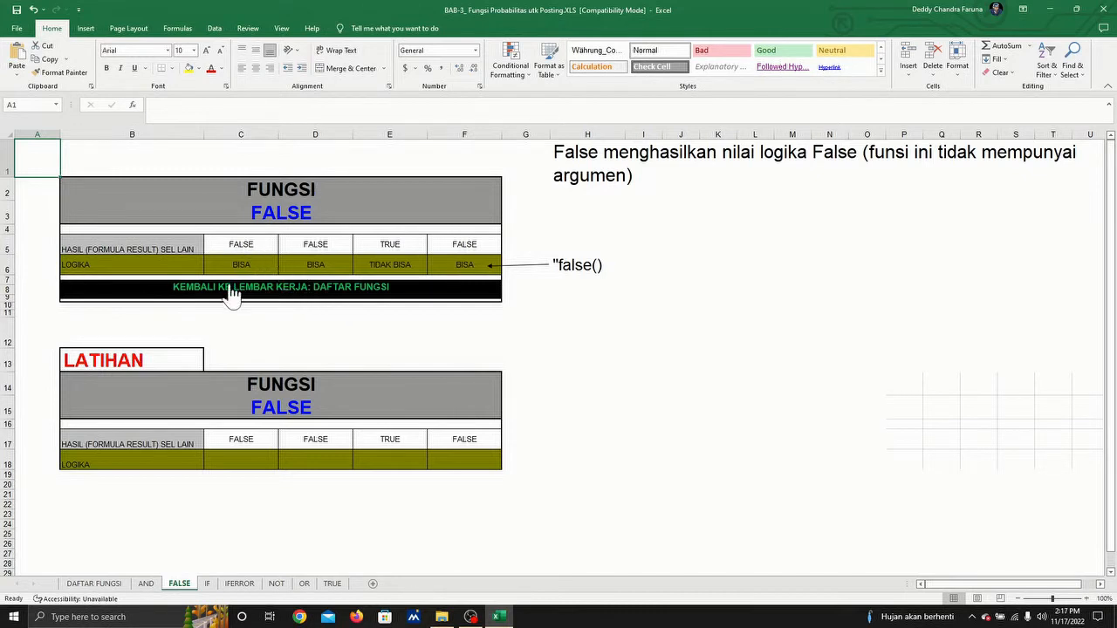
{"action": "left_click", "coordinate": [244, 260]}
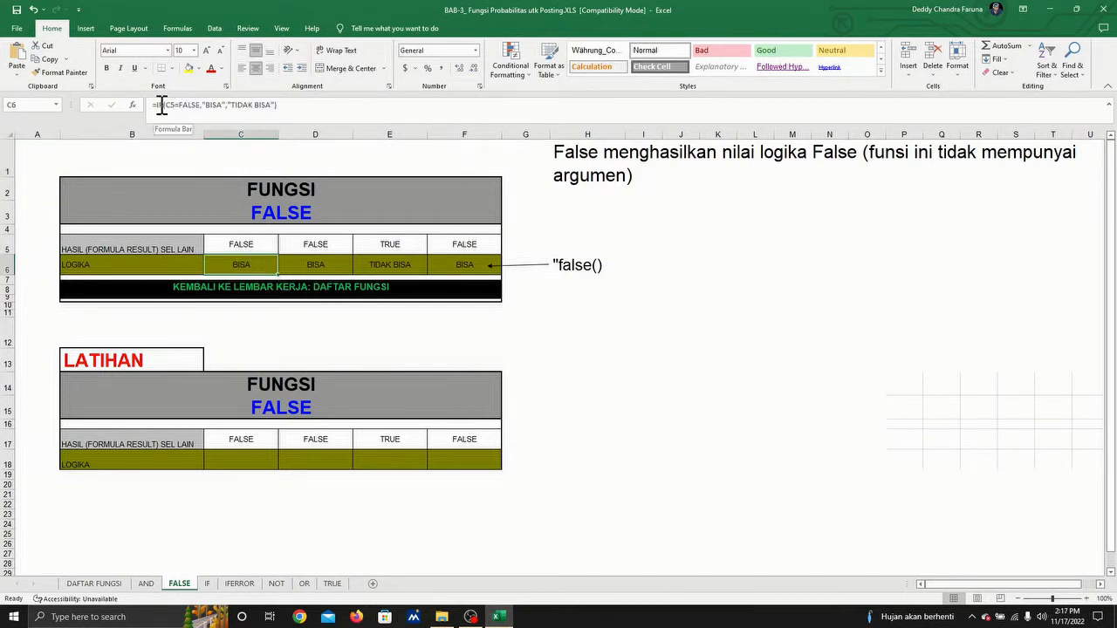
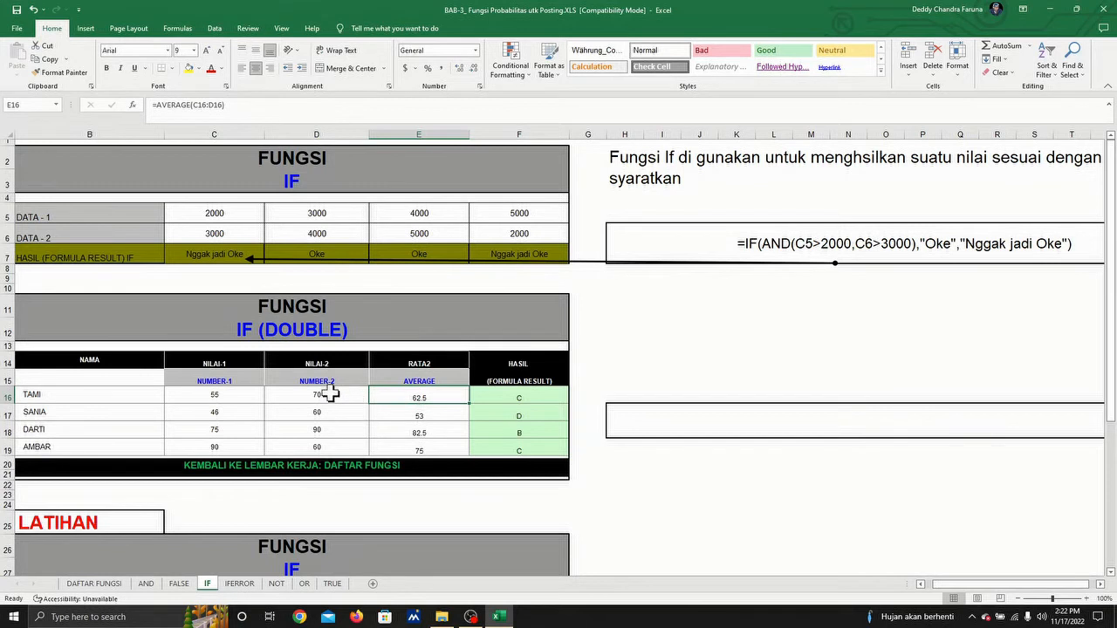
Step: Examine the formulas in F16 and E16 of the IF (DOUBLE) table, including the cells that the average in E16 refers to
{"action": "left_click", "coordinate": [508, 399]}
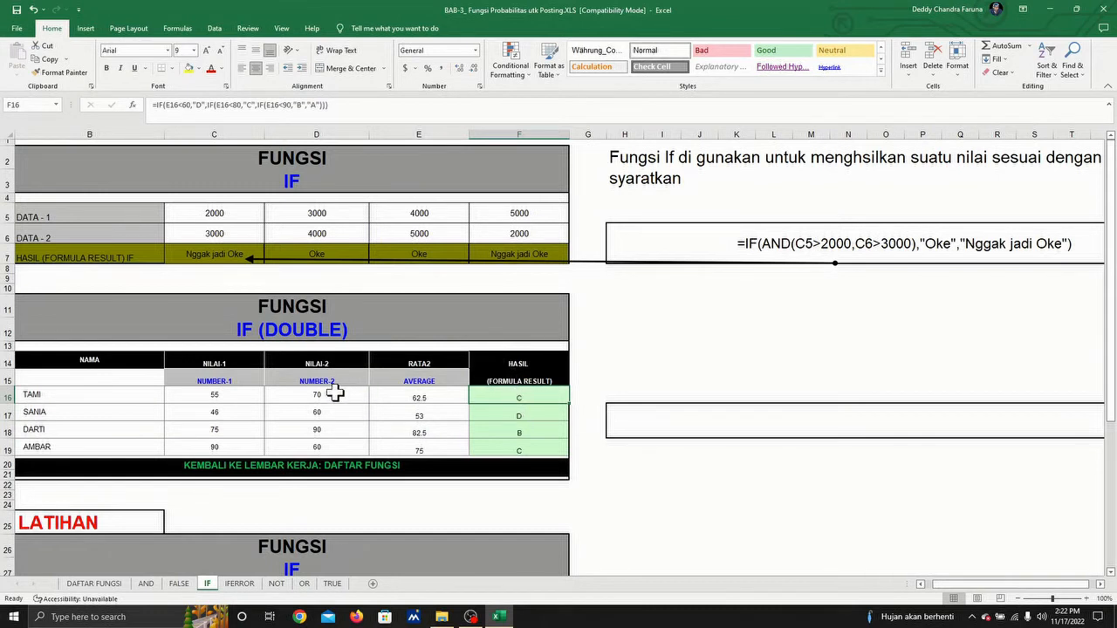
{"action": "left_click", "coordinate": [438, 395]}
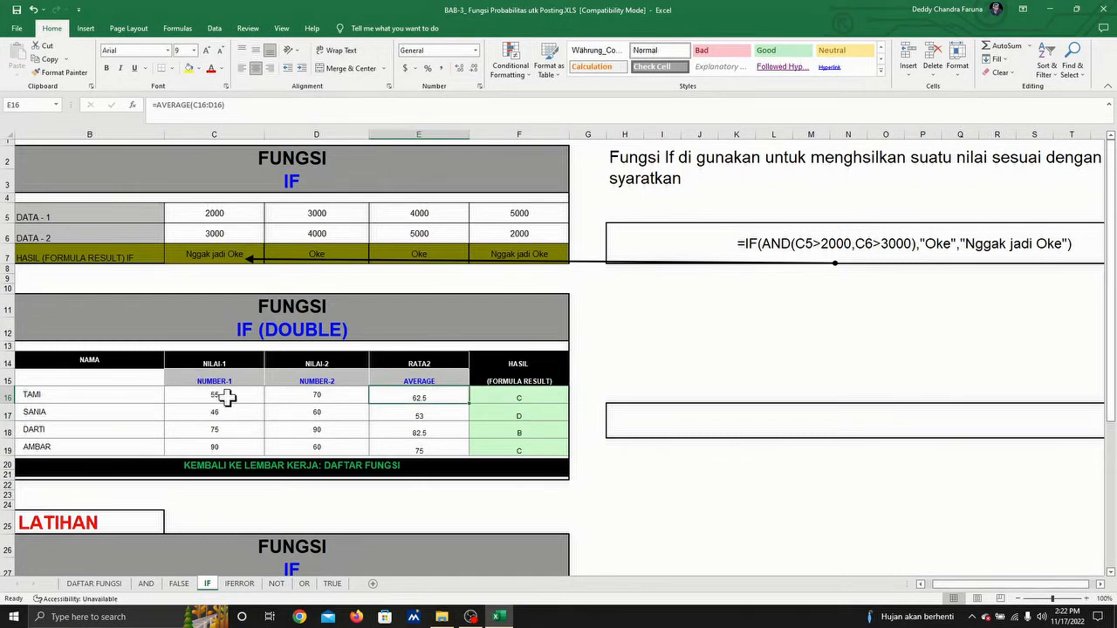
{"action": "scroll", "coordinate": [70, 327], "scroll_direction": "down", "scroll_amount": 1}
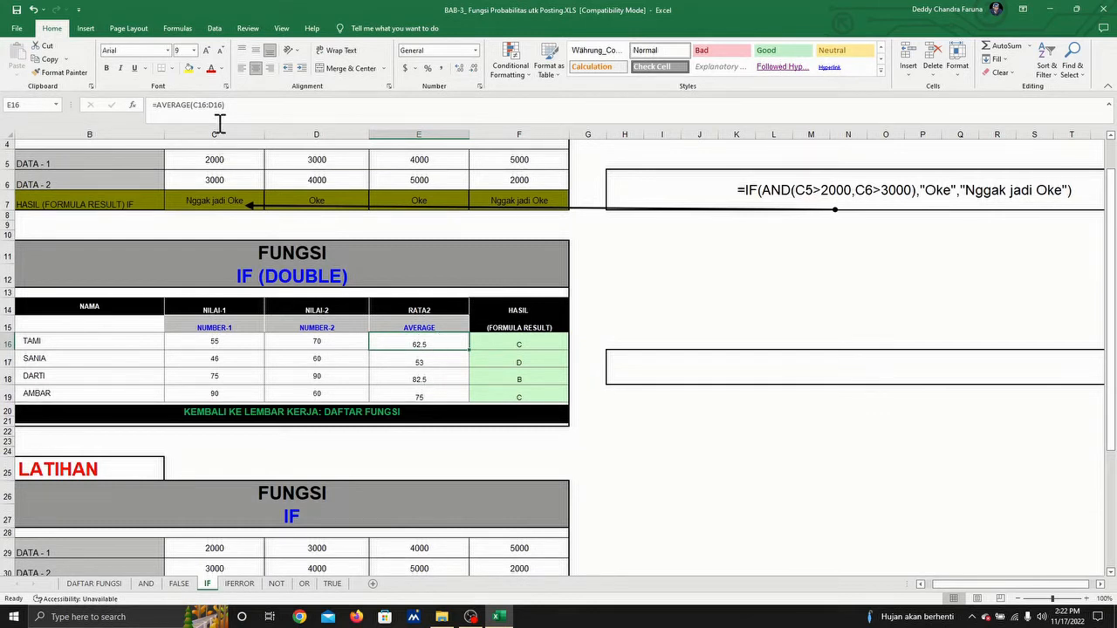
{"action": "left_click", "coordinate": [243, 106]}
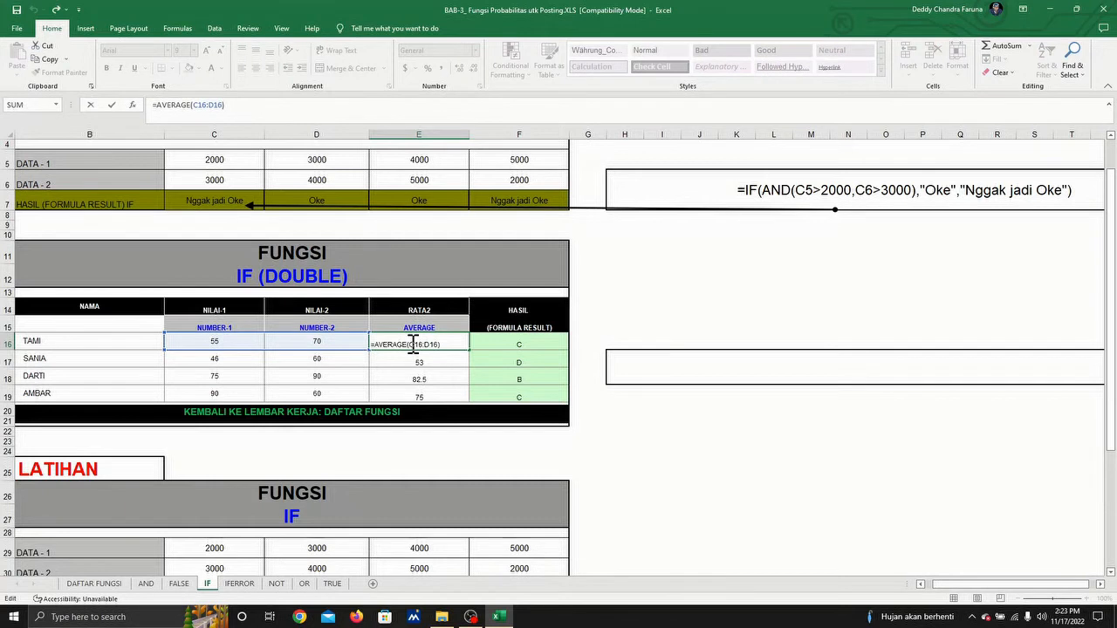
{"action": "key", "text": "ctrl+Return"}
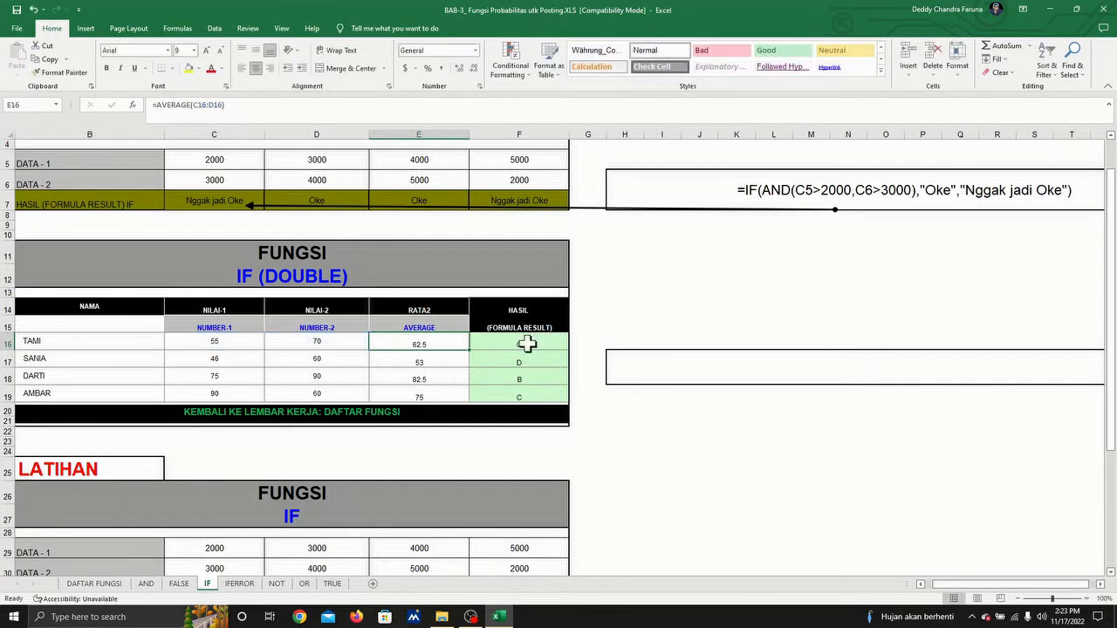
Step: Copy the full nested IF formula from F16 and paste it into H17 as plain text with a leading apostrophe
{"action": "left_click", "coordinate": [527, 344]}
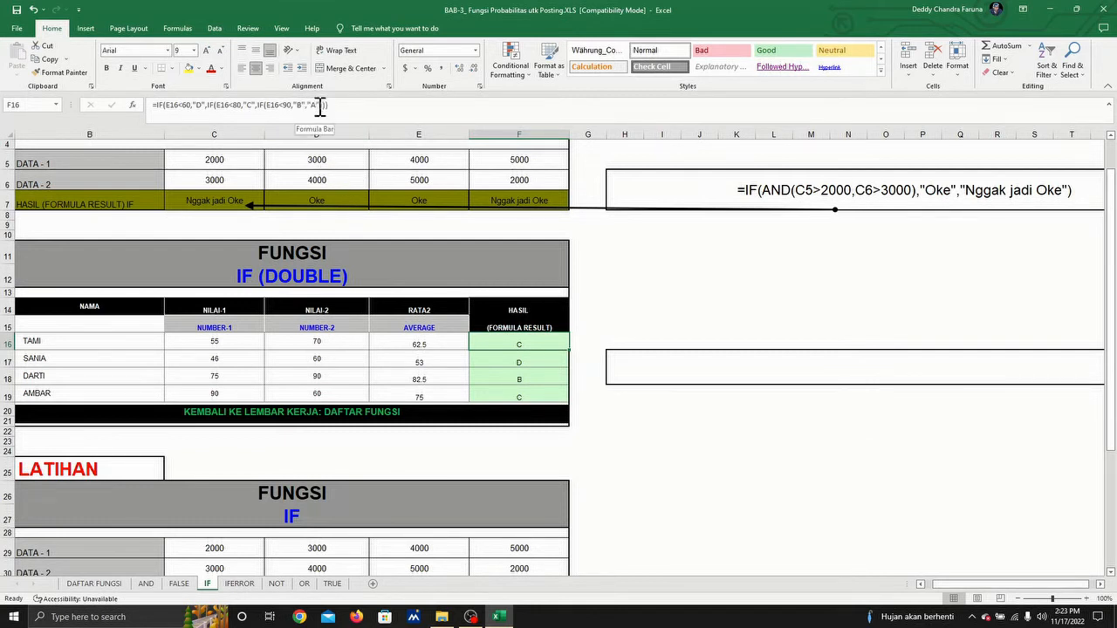
{"action": "left_click_drag", "start_coordinate": [339, 103], "coordinate": [213, 122]}
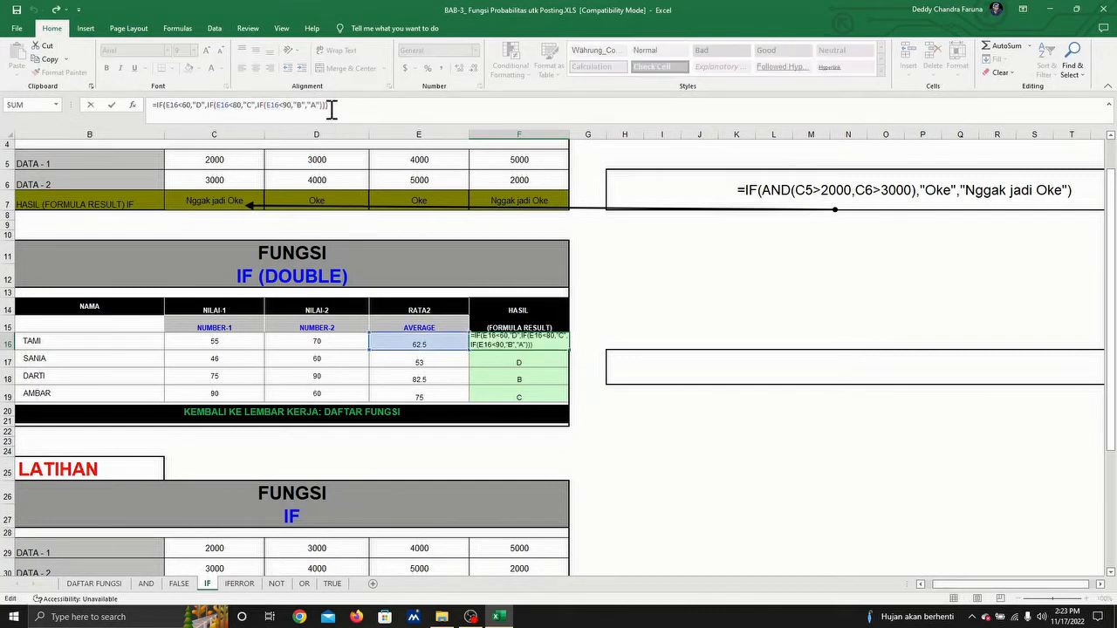
{"action": "left_click_drag", "start_coordinate": [347, 107], "coordinate": [82, 91]}
{"action": "key", "text": "ctrl+c"}
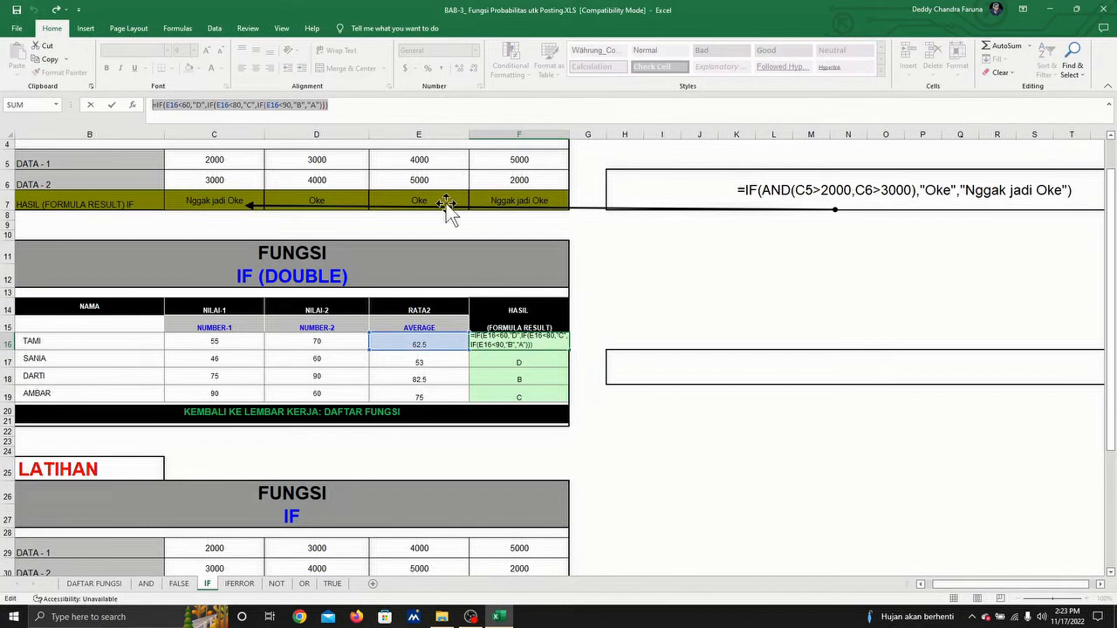
{"action": "left_click", "coordinate": [634, 367]}
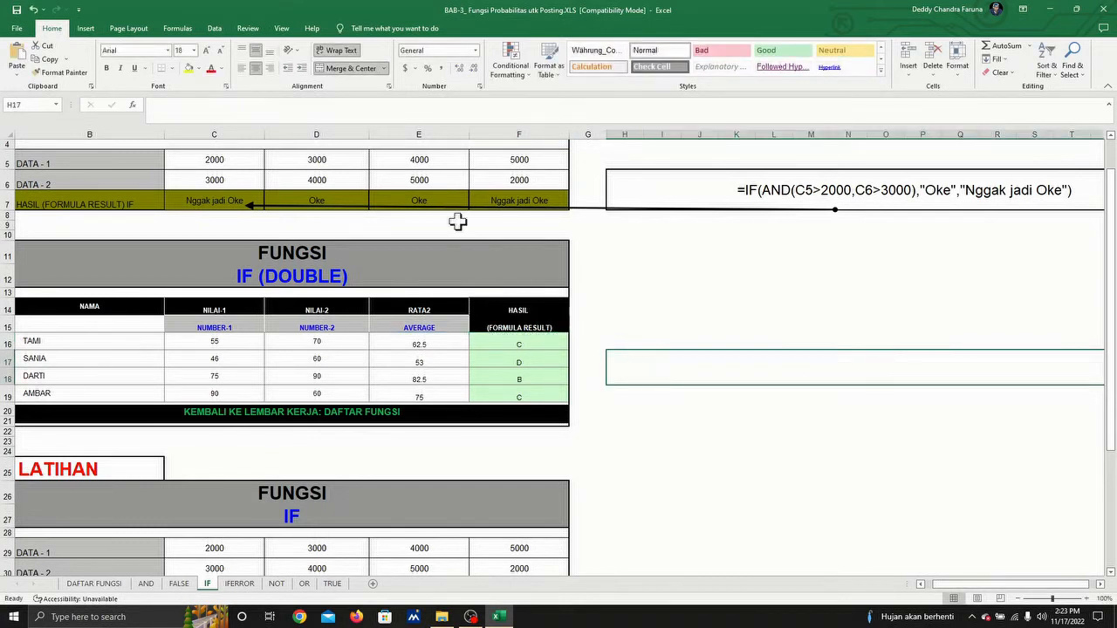
{"action": "left_click", "coordinate": [166, 113]}
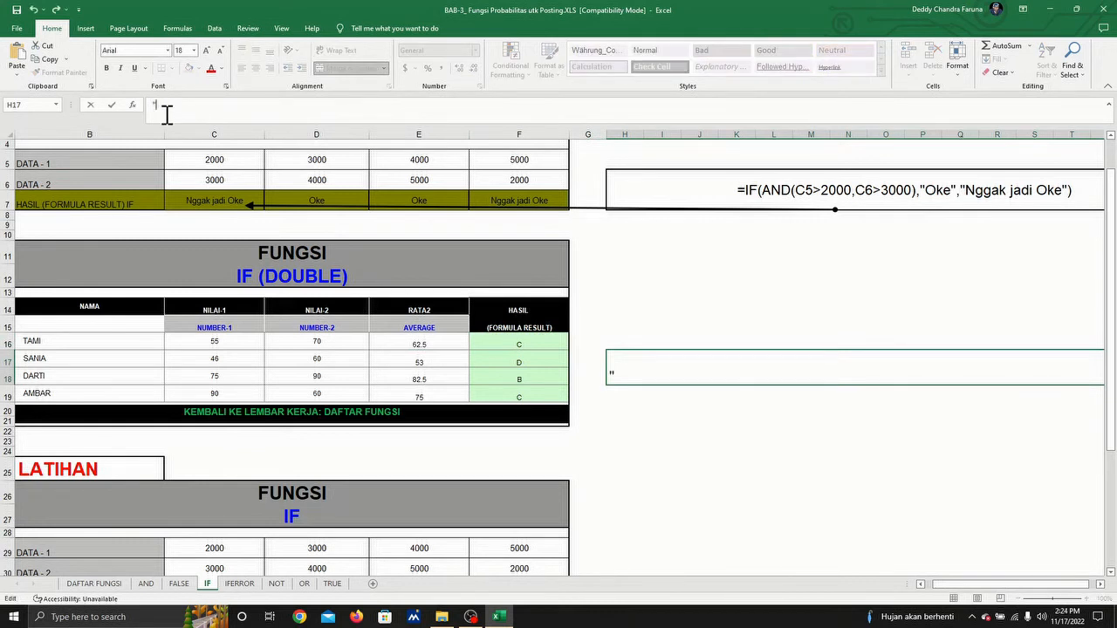
{"action": "type", "text": "'"}
{"action": "key", "text": "ctrl+v"}
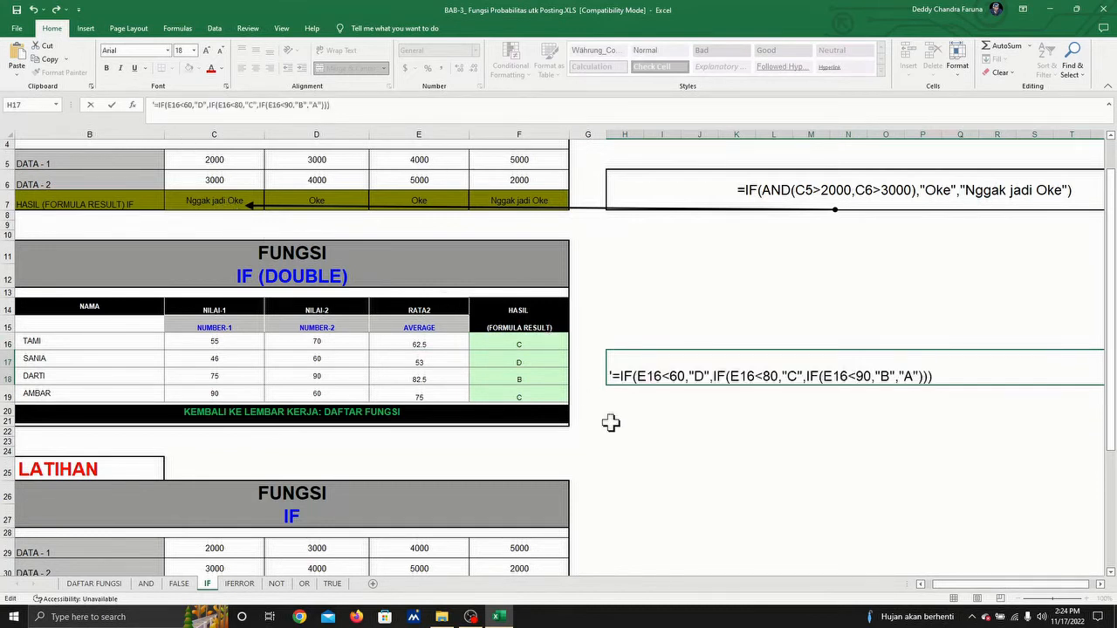
{"action": "key", "text": "Return"}
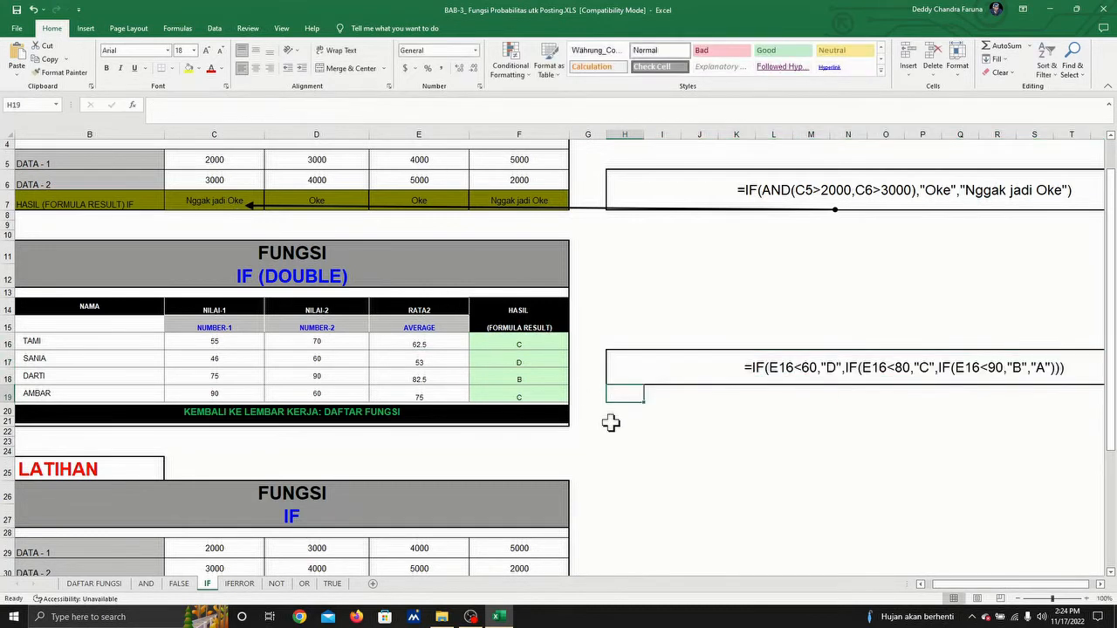
Step: Duplicate the arrow below the first formula note and place the copy from the H17 note with its tip on the result in F16
{"action": "left_click", "coordinate": [541, 345]}
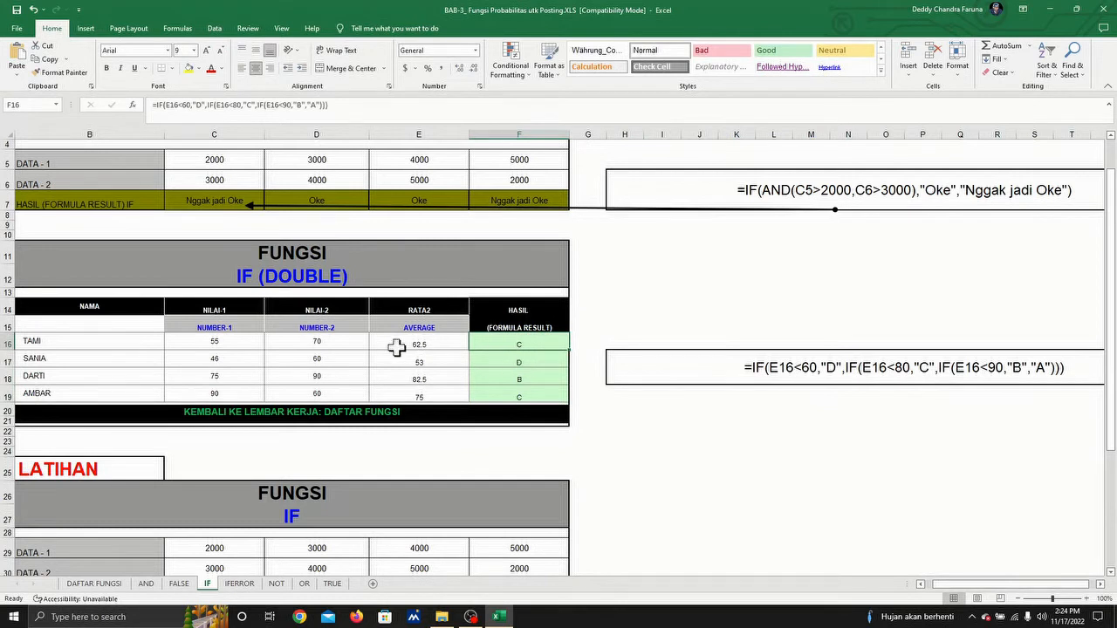
{"action": "left_click", "coordinate": [718, 364]}
{"action": "left_click", "coordinate": [596, 210]}
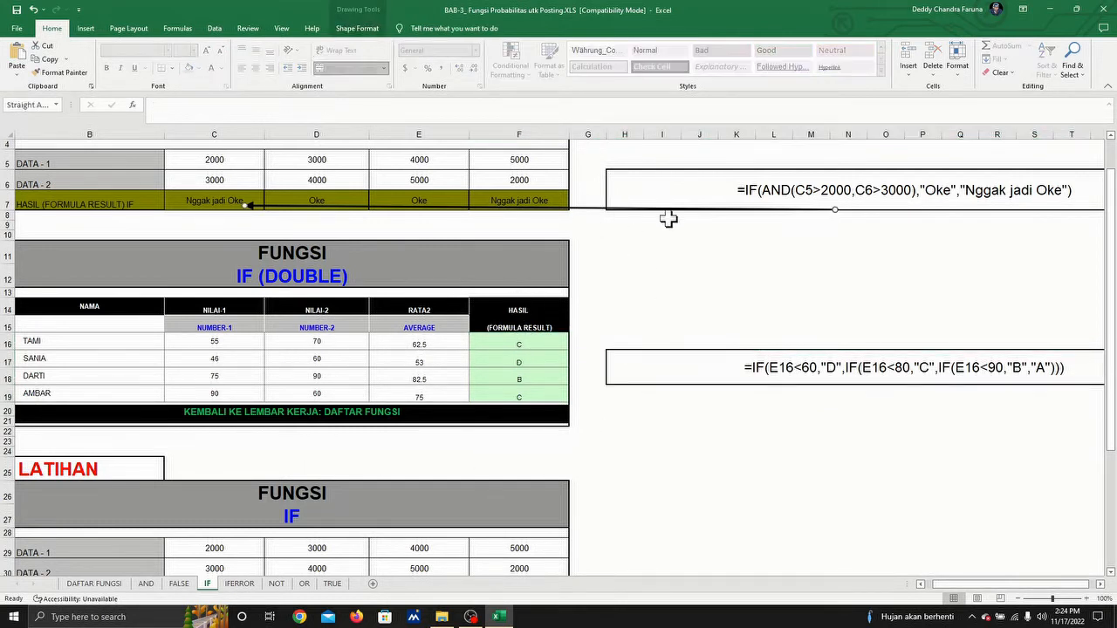
{"action": "key", "text": "ctrl+c"}
{"action": "key", "text": "ctrl+v"}
{"action": "left_click_drag", "start_coordinate": [703, 214], "coordinate": [569, 368]}
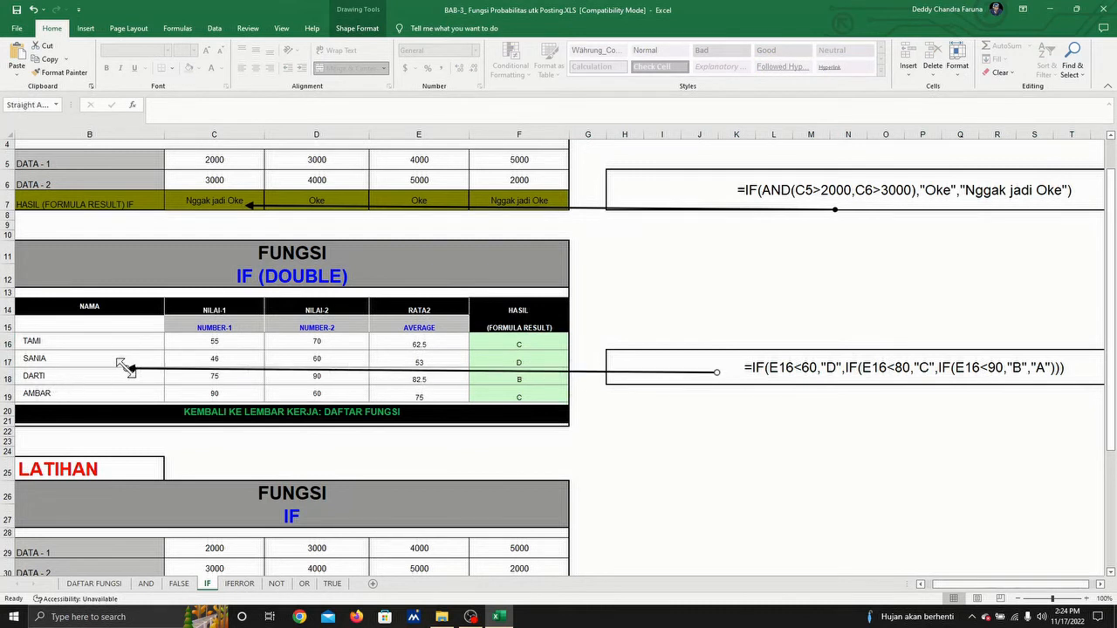
{"action": "left_click_drag", "start_coordinate": [125, 366], "coordinate": [518, 345]}
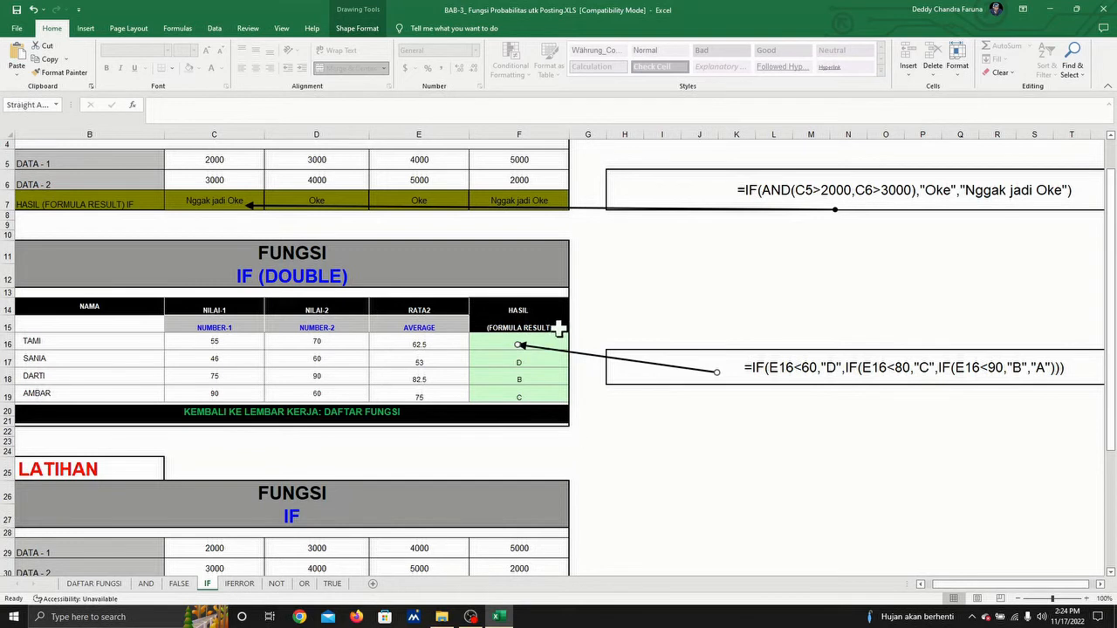
Step: Examine the nested IF formulas in the HASIL column, F16 to F19, and compare them with the note beside the table
{"action": "left_click", "coordinate": [494, 340]}
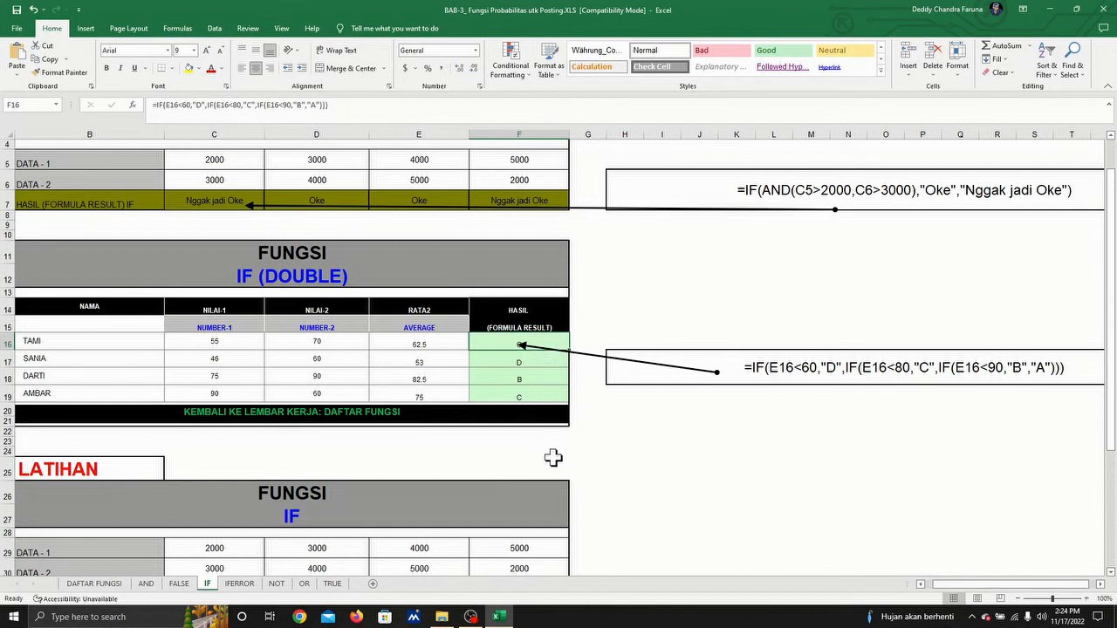
{"action": "left_click", "coordinate": [543, 397]}
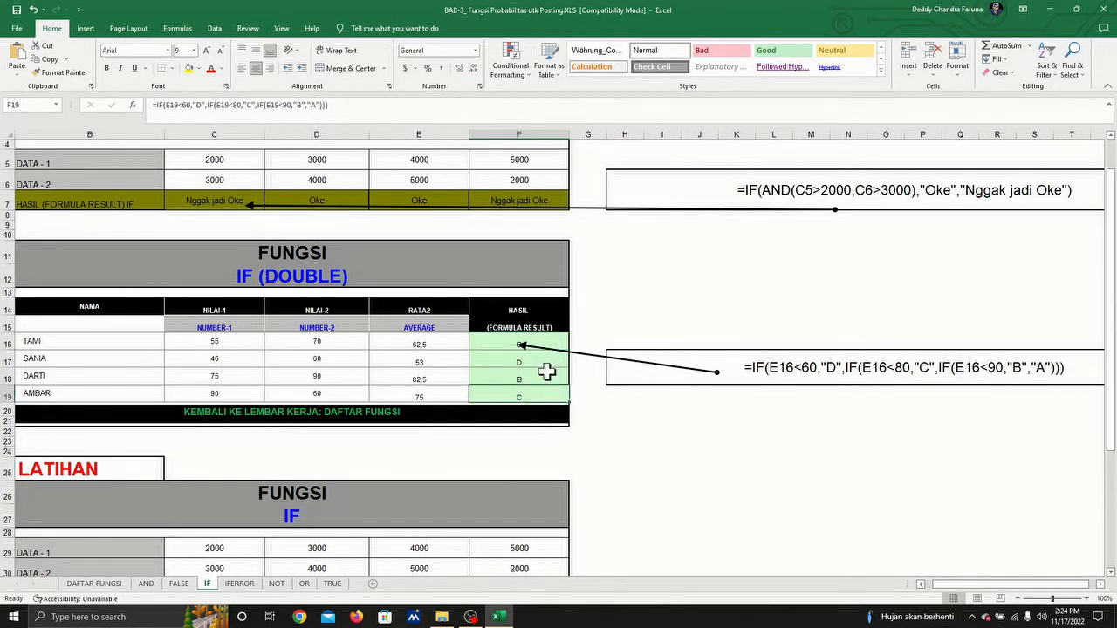
{"action": "left_click", "coordinate": [546, 378]}
{"action": "left_click", "coordinate": [537, 343]}
{"action": "scroll", "coordinate": [644, 366], "scroll_direction": "down", "scroll_amount": 1}
{"action": "scroll", "coordinate": [644, 364], "scroll_direction": "up", "scroll_amount": 2}
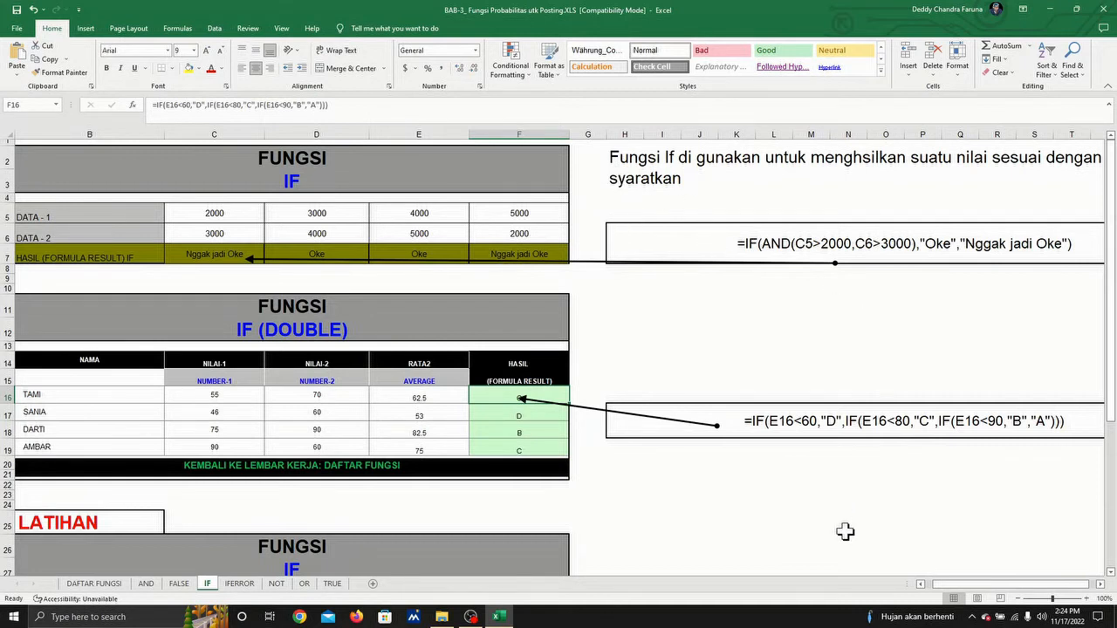
{"action": "mouse_move", "coordinate": [988, 586]}
{"action": "left_mouse_down"}
{"action": "mouse_move", "coordinate": [1008, 589]}
{"action": "mouse_move", "coordinate": [979, 591]}
{"action": "left_mouse_up"}
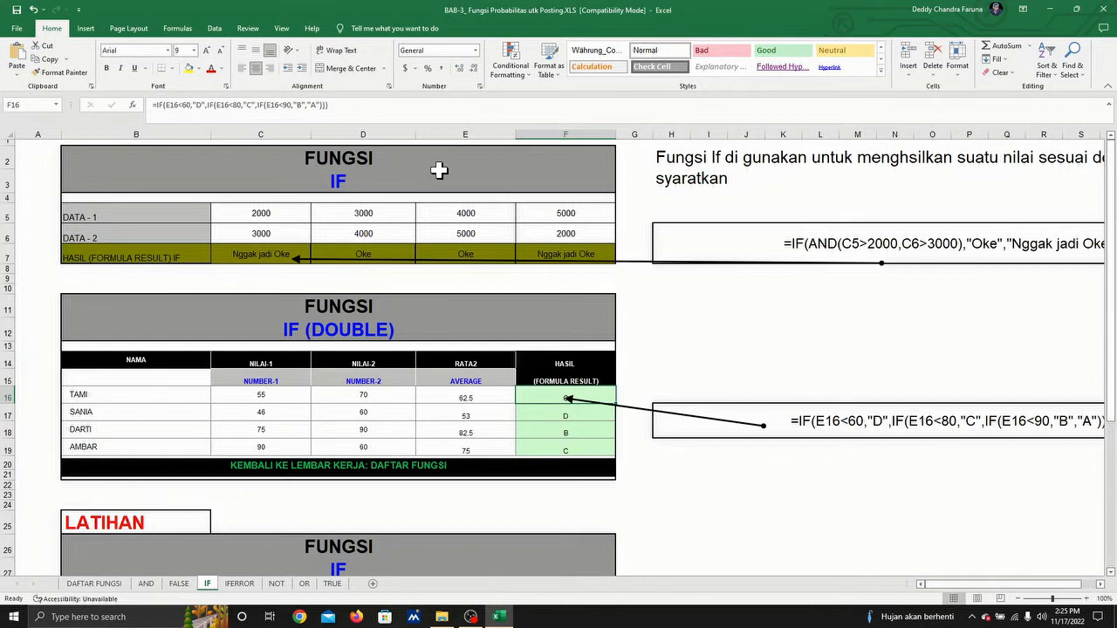
{"action": "left_click", "coordinate": [578, 415]}
{"action": "left_click", "coordinate": [576, 425]}
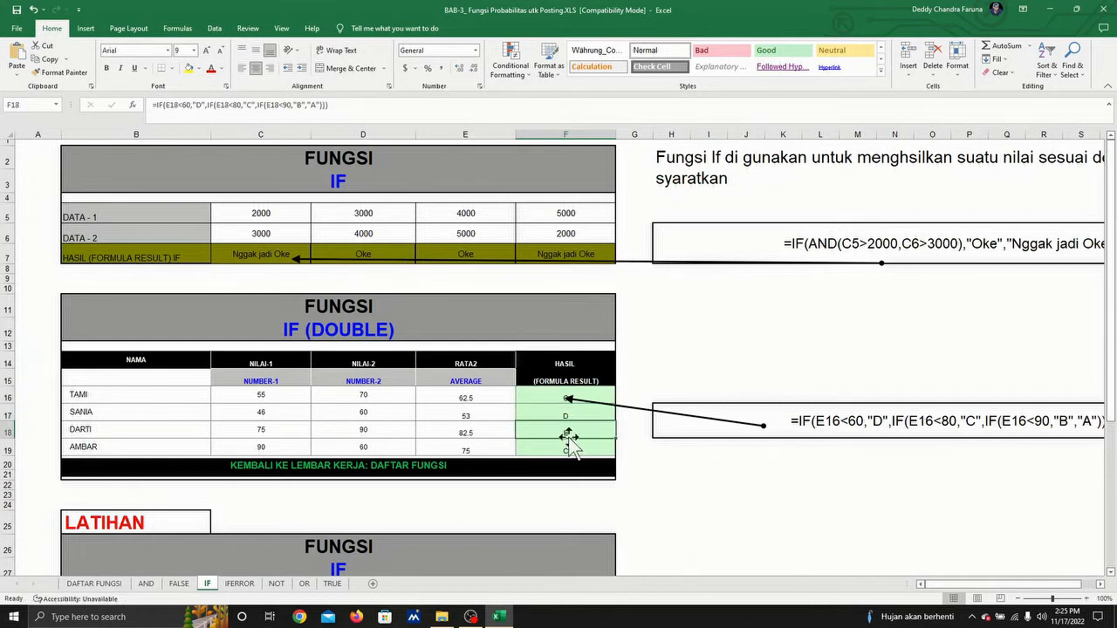
{"action": "left_click", "coordinate": [571, 446]}
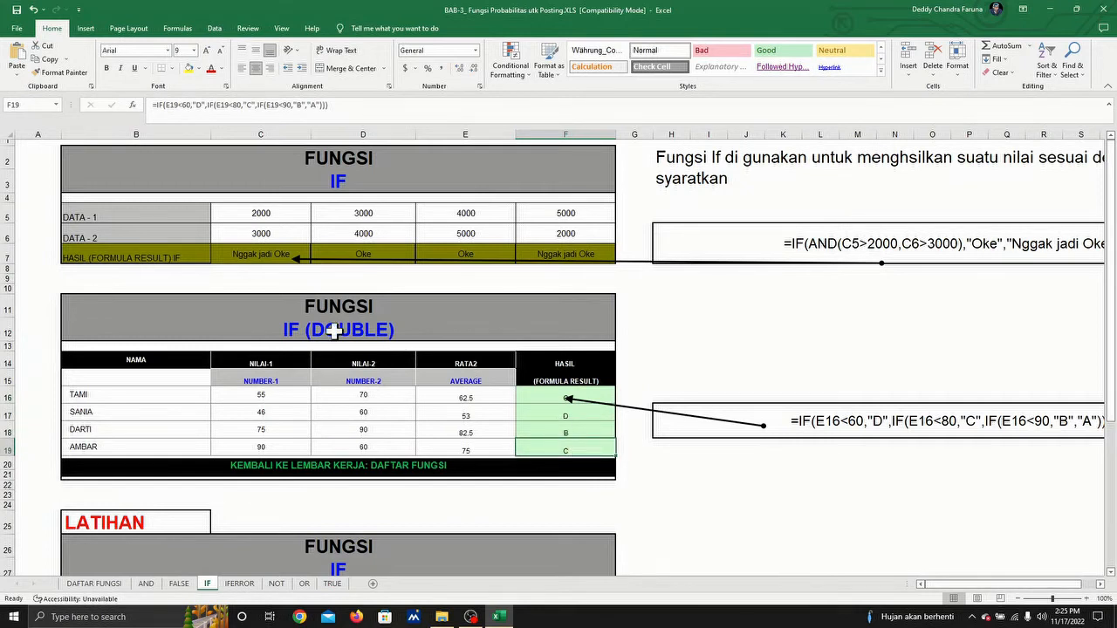
Step: Review the LATIHAN section below and inspect the DATA-1 values in C29, D29 and E29 of its IF table
{"action": "scroll", "coordinate": [345, 356], "scroll_direction": "down", "scroll_amount": 2}
{"action": "scroll", "coordinate": [345, 355], "scroll_direction": "down", "scroll_amount": 1}
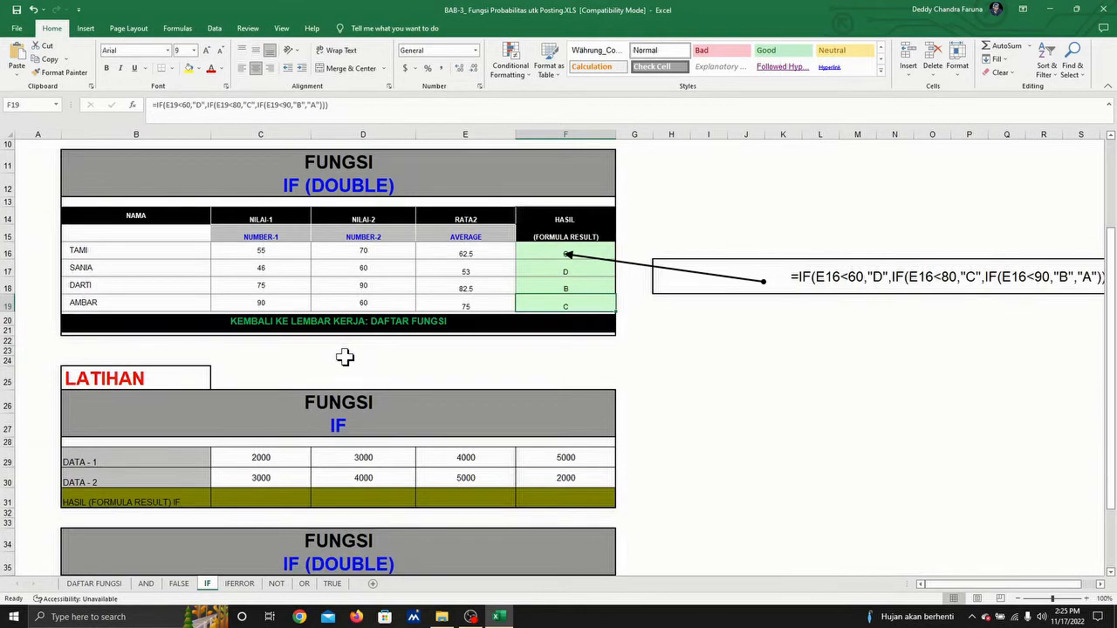
{"action": "scroll", "coordinate": [344, 355], "scroll_direction": "up", "scroll_amount": 3}
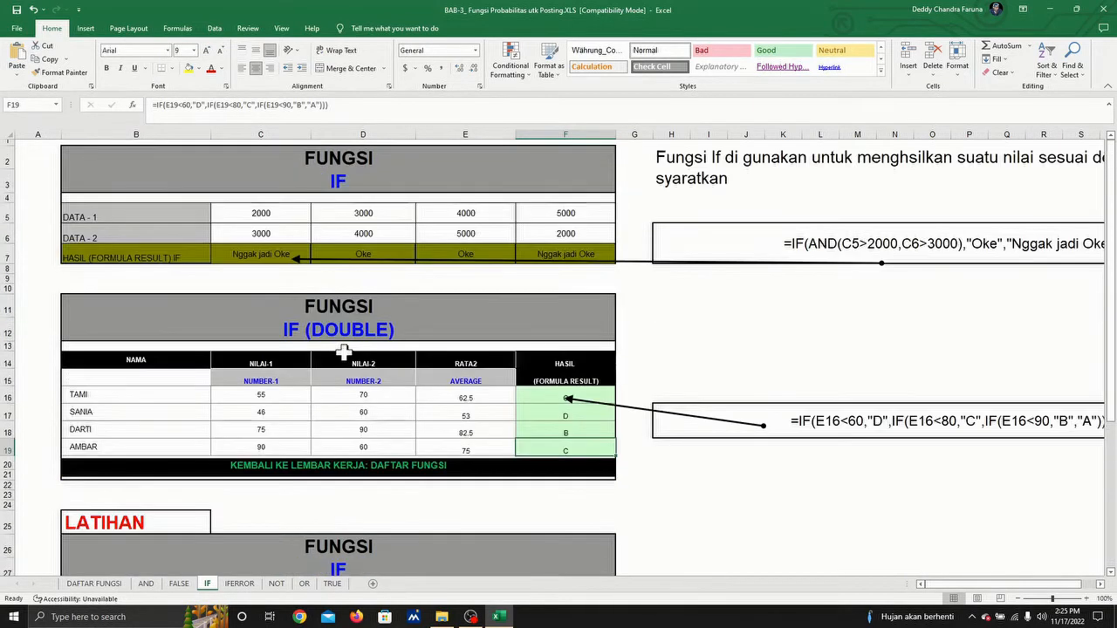
{"action": "scroll", "coordinate": [344, 351], "scroll_direction": "down", "scroll_amount": 7}
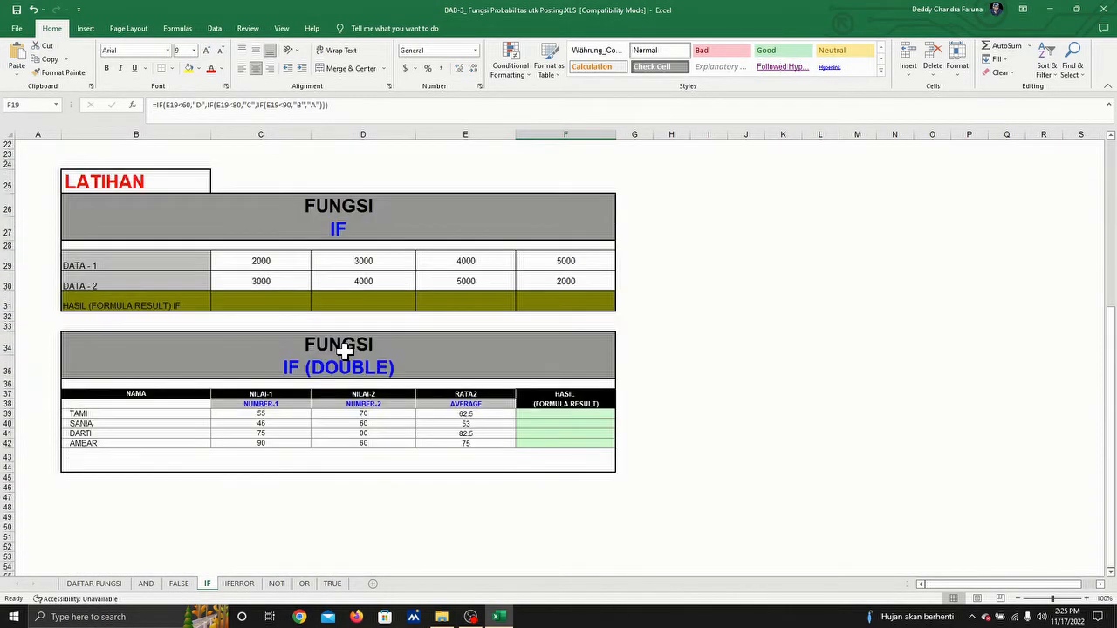
{"action": "scroll", "coordinate": [344, 351], "scroll_direction": "up", "scroll_amount": 1}
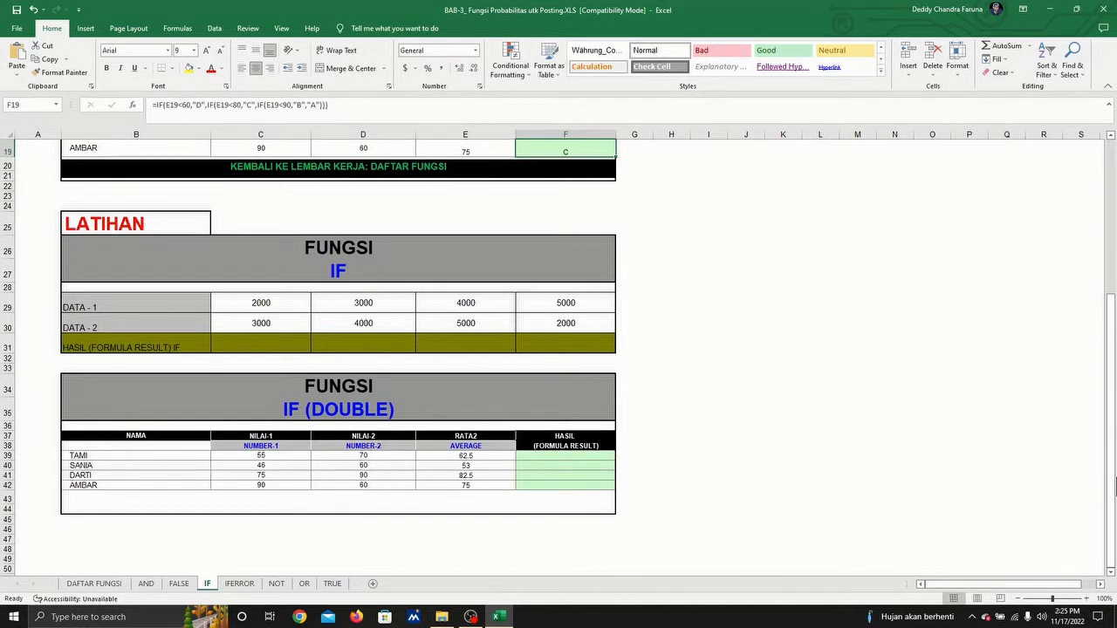
{"action": "left_click", "coordinate": [260, 306]}
{"action": "left_click", "coordinate": [372, 309]}
{"action": "left_click", "coordinate": [437, 302]}
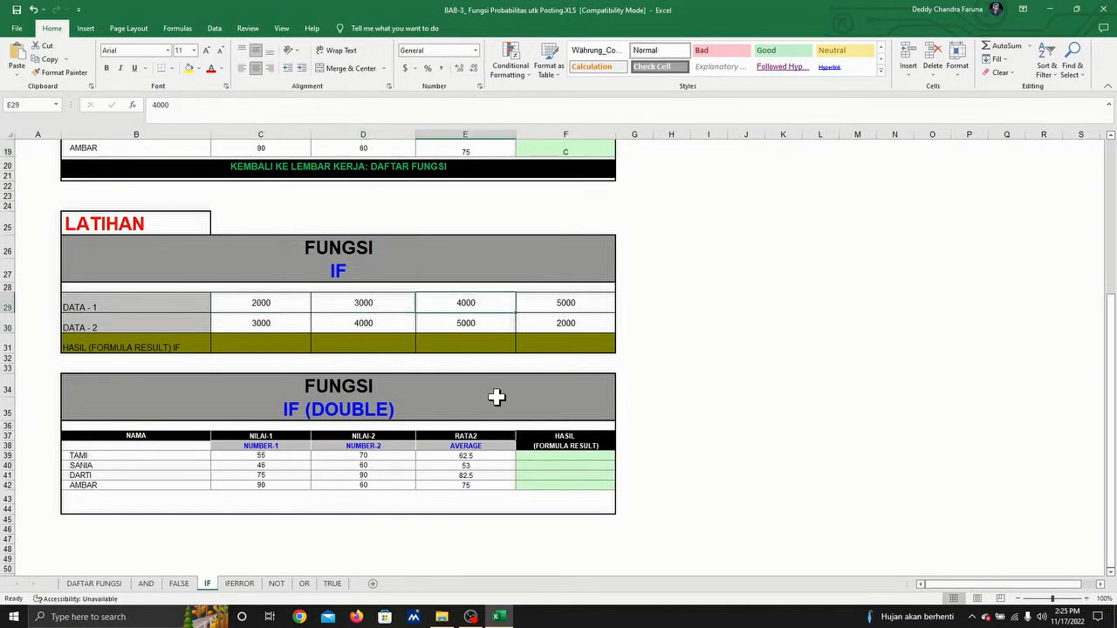
Step: Check the RATA2 formulas in E39 to E42 of the practice IF (DOUBLE) table, and return to the formula notes above
{"action": "left_click", "coordinate": [469, 454]}
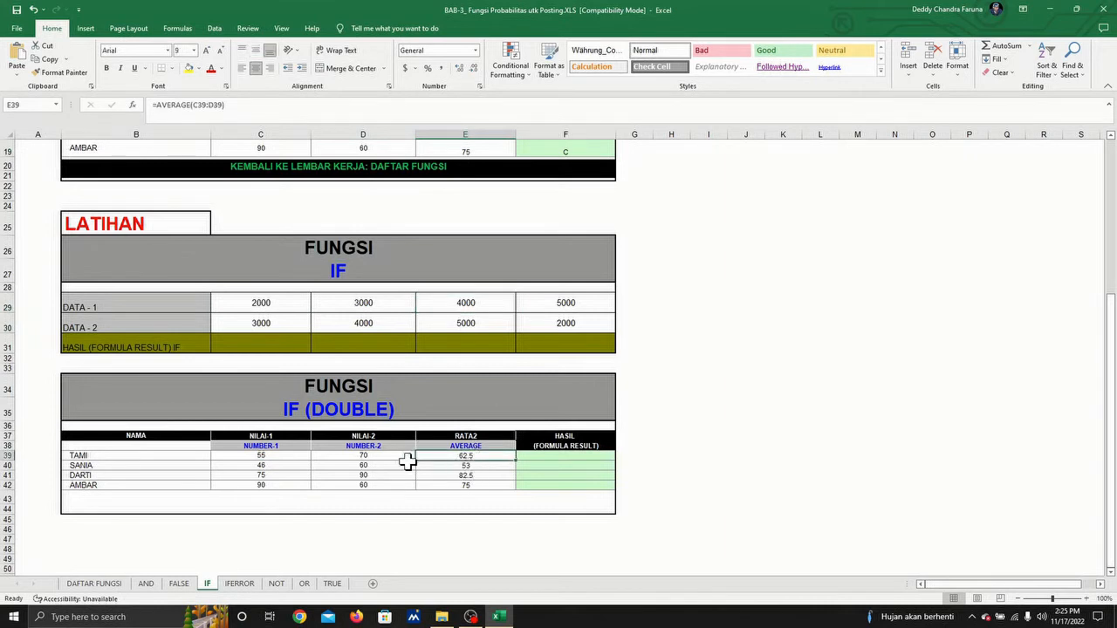
{"action": "left_click", "coordinate": [473, 466]}
{"action": "left_click", "coordinate": [473, 476]}
{"action": "left_click", "coordinate": [474, 488]}
{"action": "left_click", "coordinate": [478, 456]}
{"action": "scroll", "coordinate": [405, 451], "scroll_direction": "up", "scroll_amount": 3}
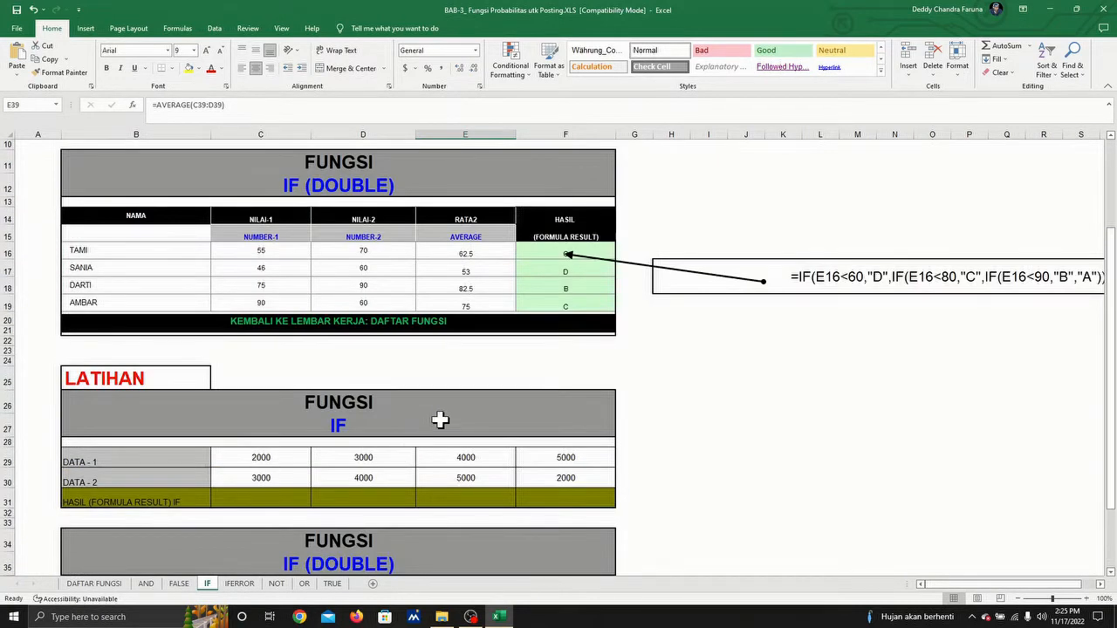
{"action": "scroll", "coordinate": [441, 419], "scroll_direction": "down", "scroll_amount": 2}
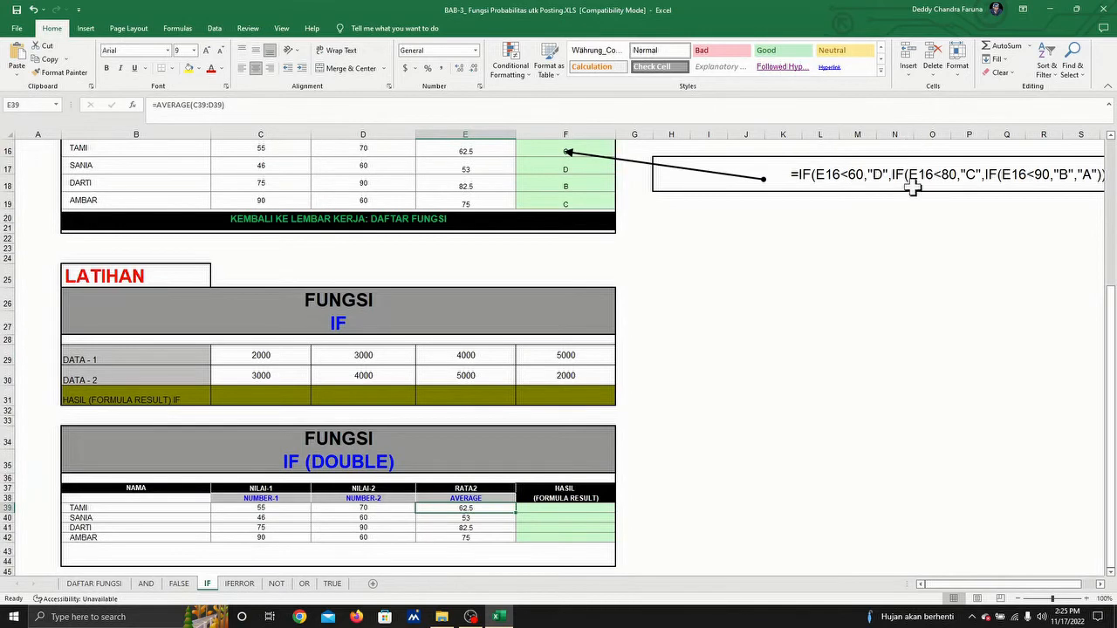
{"action": "left_click_drag", "start_coordinate": [953, 593], "coordinate": [984, 592]}
{"action": "scroll", "coordinate": [855, 417], "scroll_direction": "up", "scroll_amount": 5}
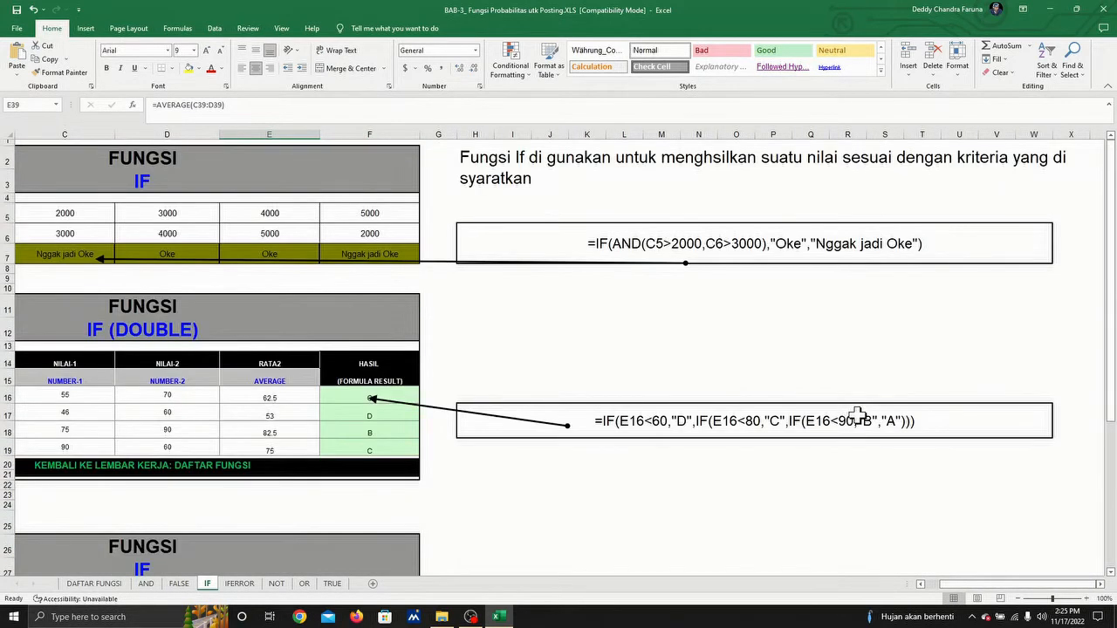